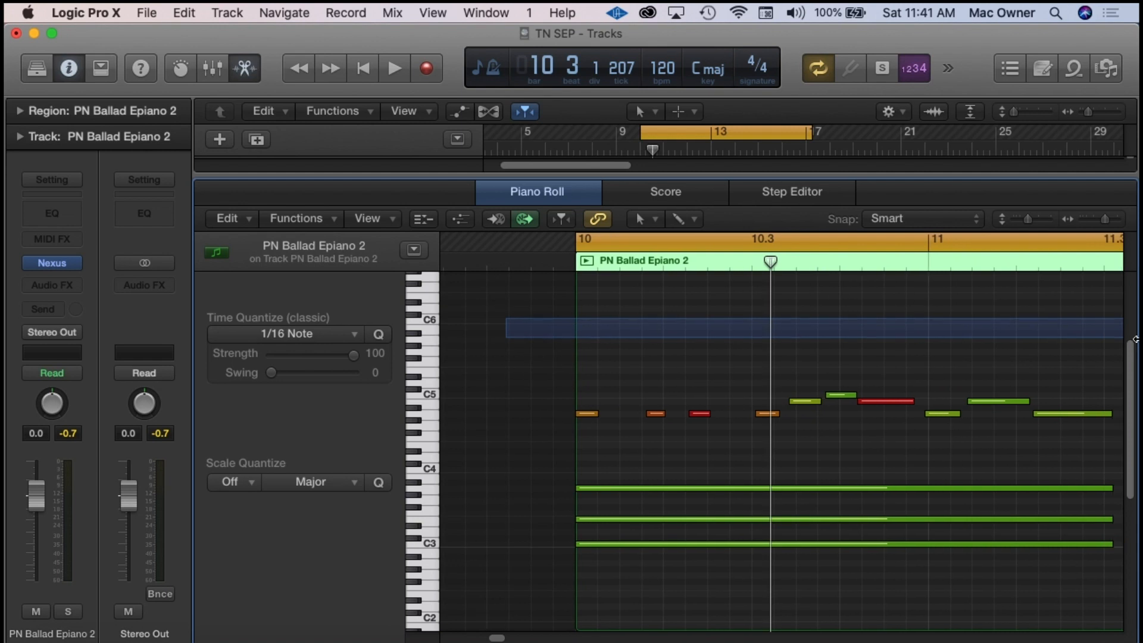
drag(1106, 218, 1089, 218)
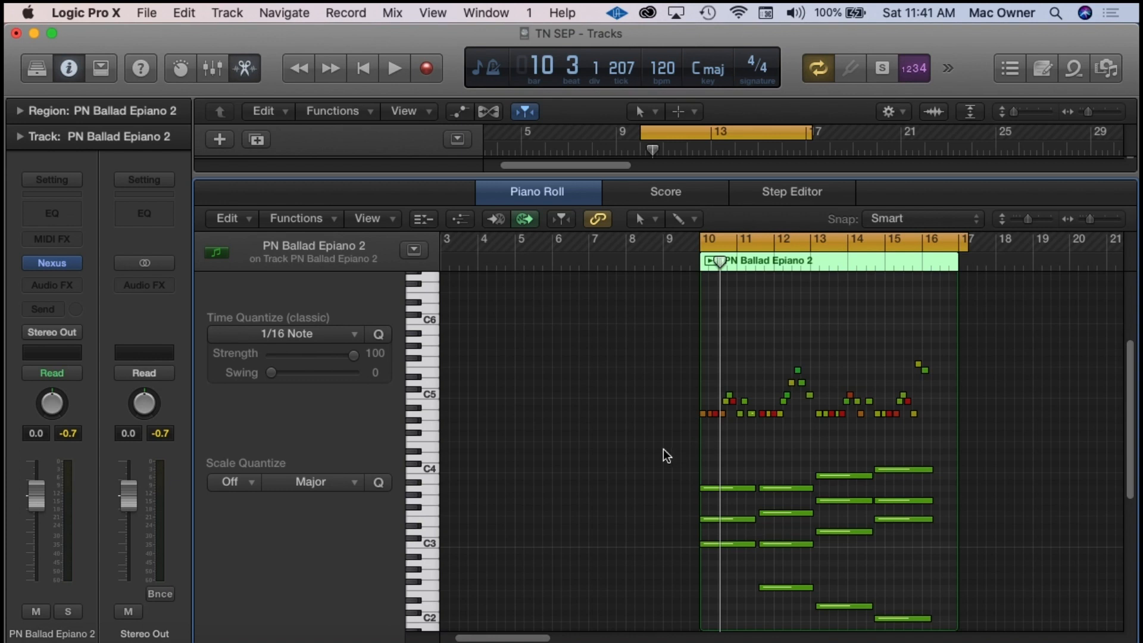
key(space)
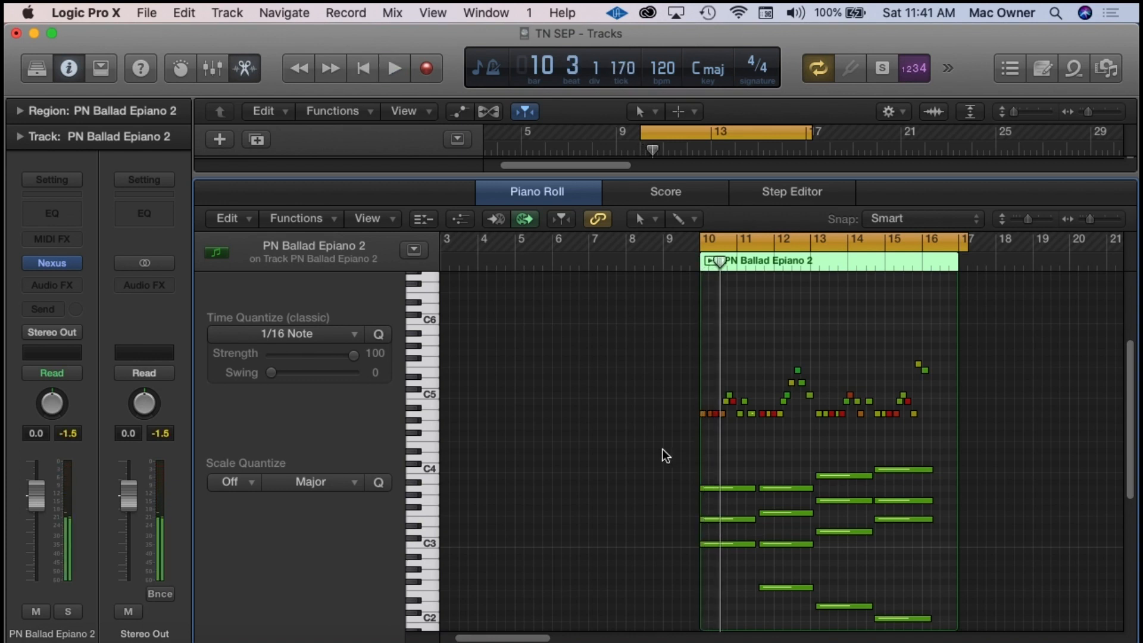
key(e)
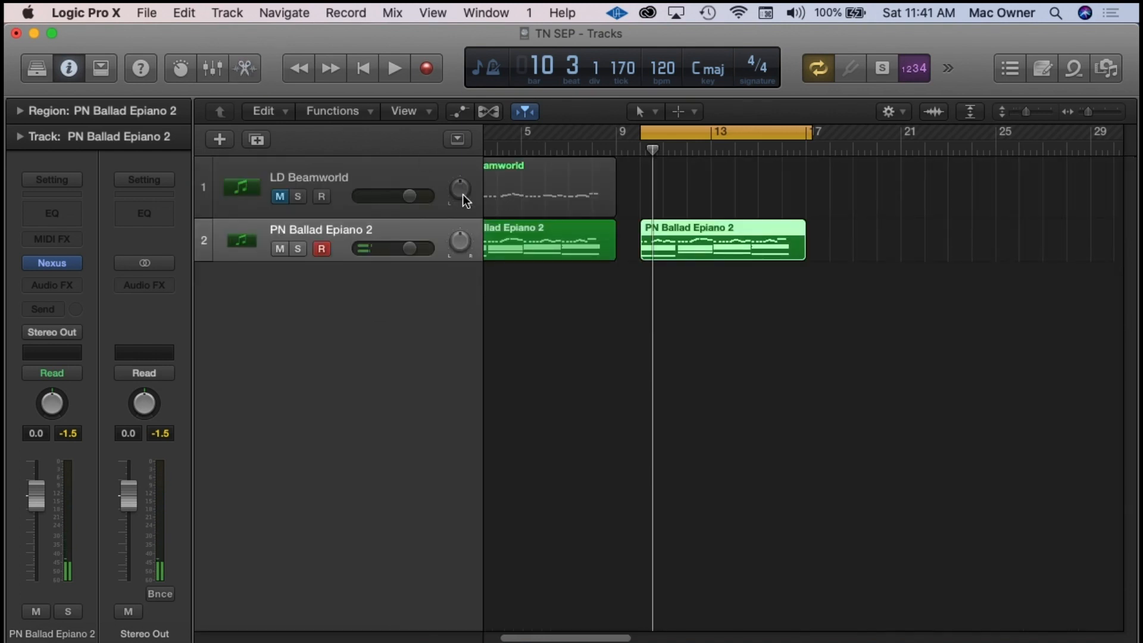
double_click(681, 243)
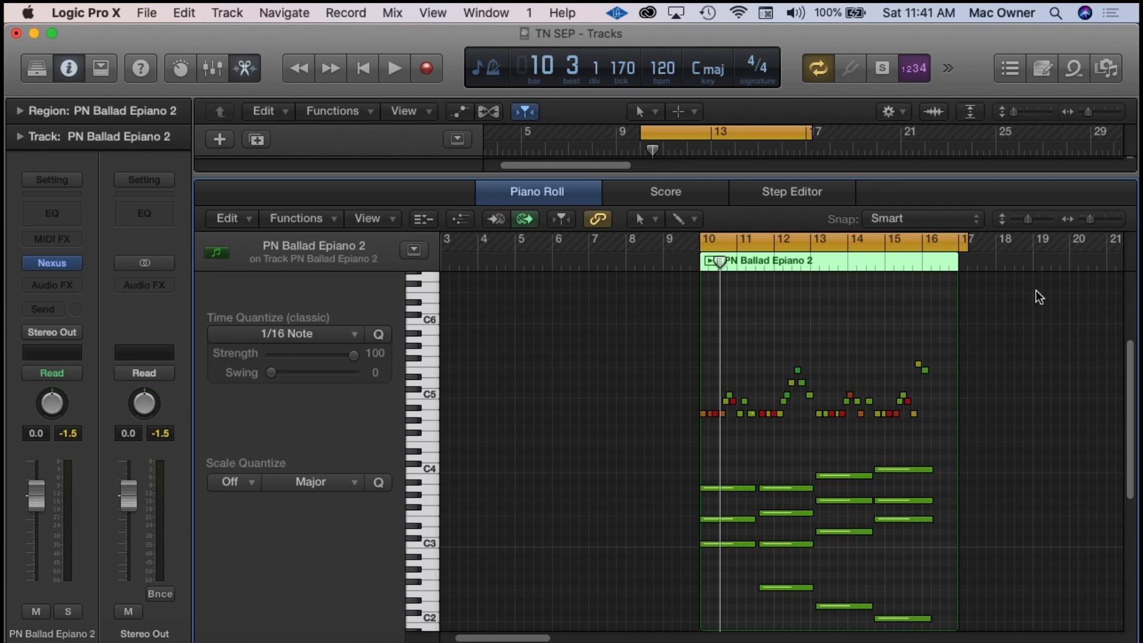
drag(1094, 219, 1122, 229)
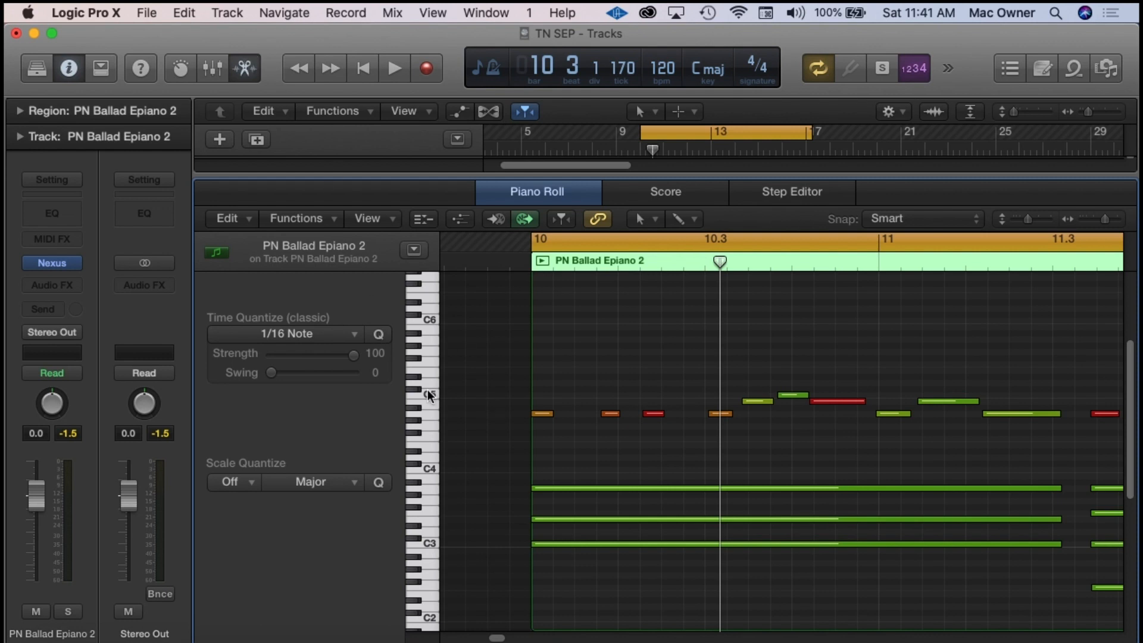
Paste a copy of the PN Ballad Epiano 2 region at bar 18 on its track.
click(245, 74)
key(XF86AudioRaiseVolume)
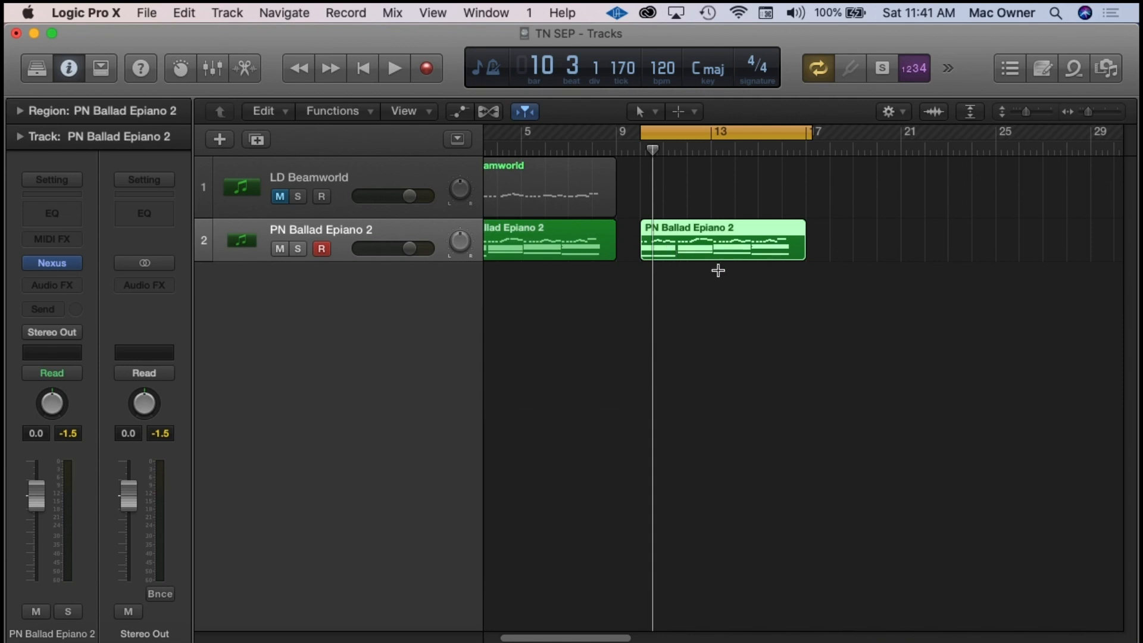
drag(666, 151, 828, 165)
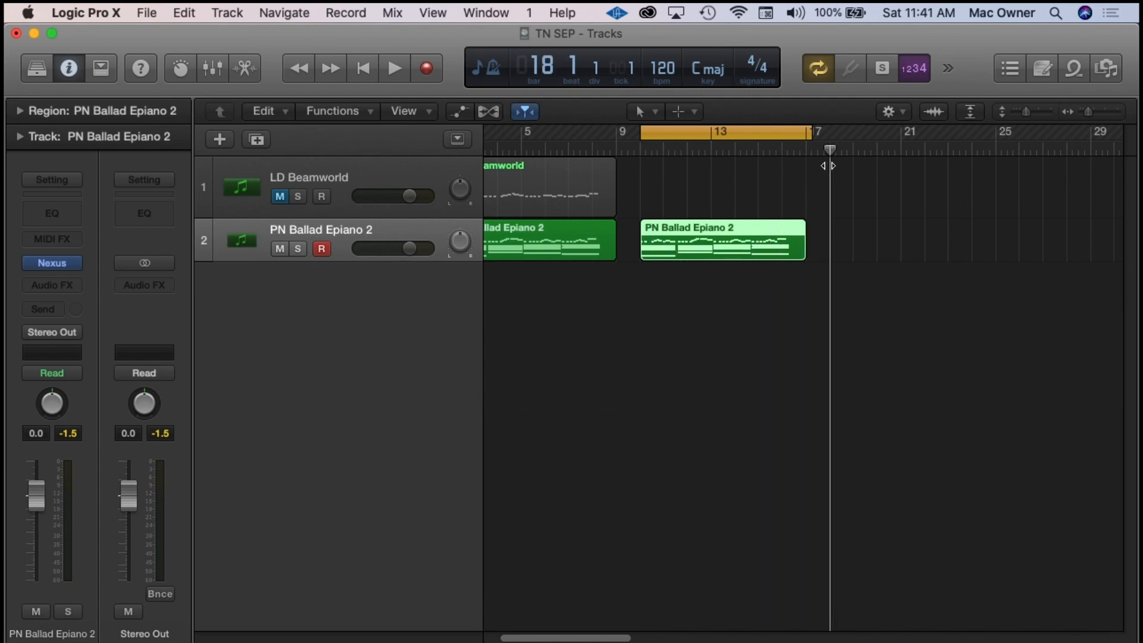
key(super+v)
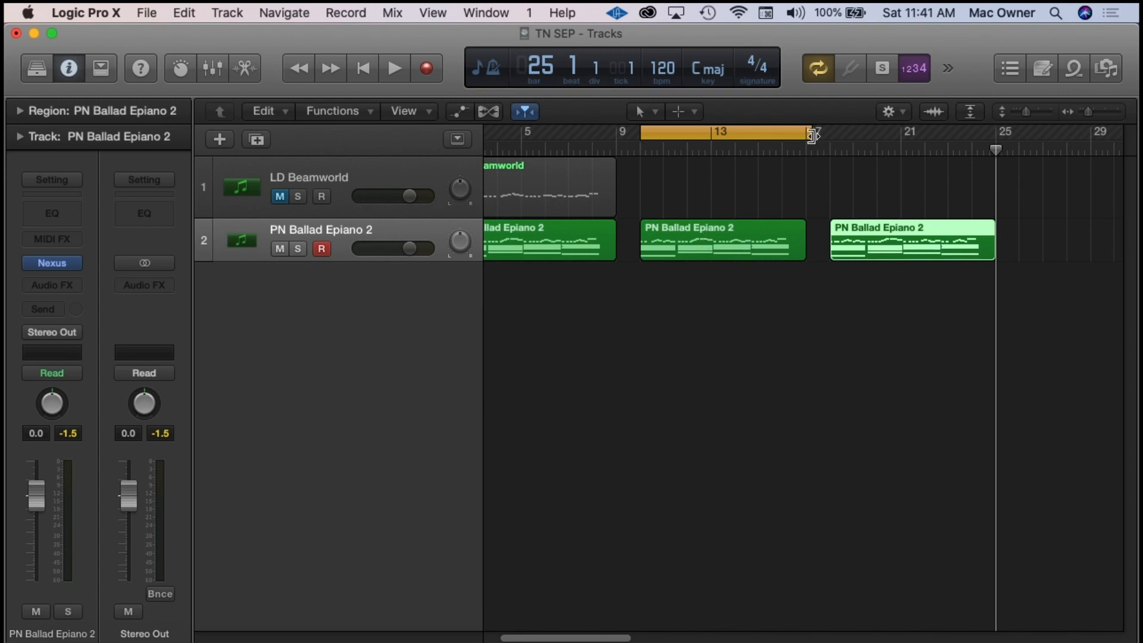
Open the PN Ballad Epiano 2 region at bar 10 in the Piano Roll and play its notes up to bar 16.
double_click(694, 241)
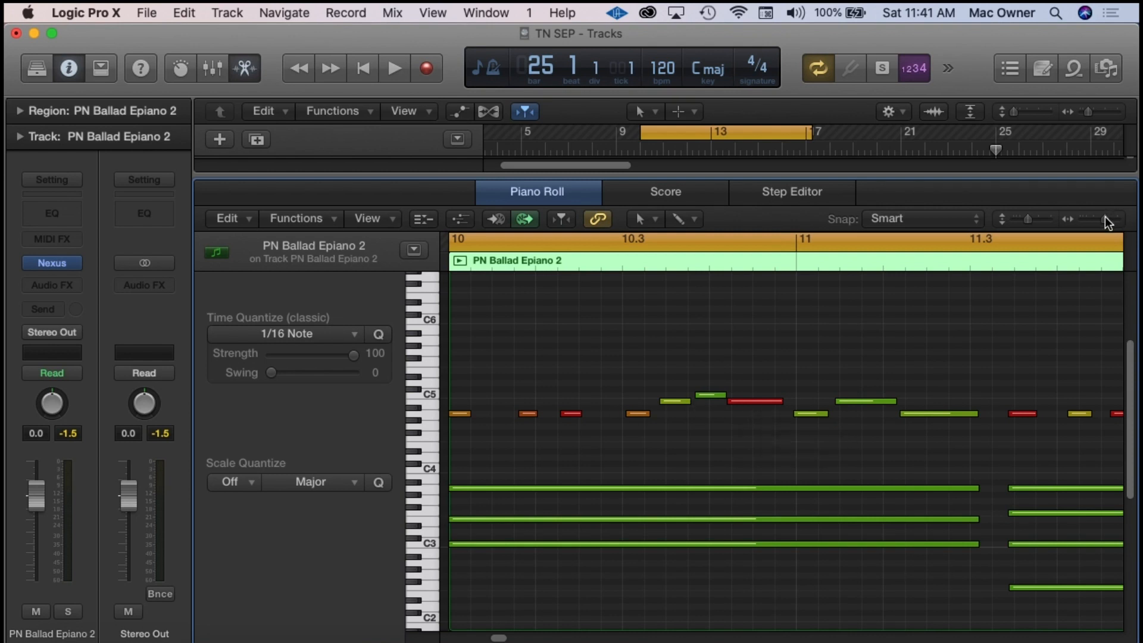
drag(1105, 218, 1096, 218)
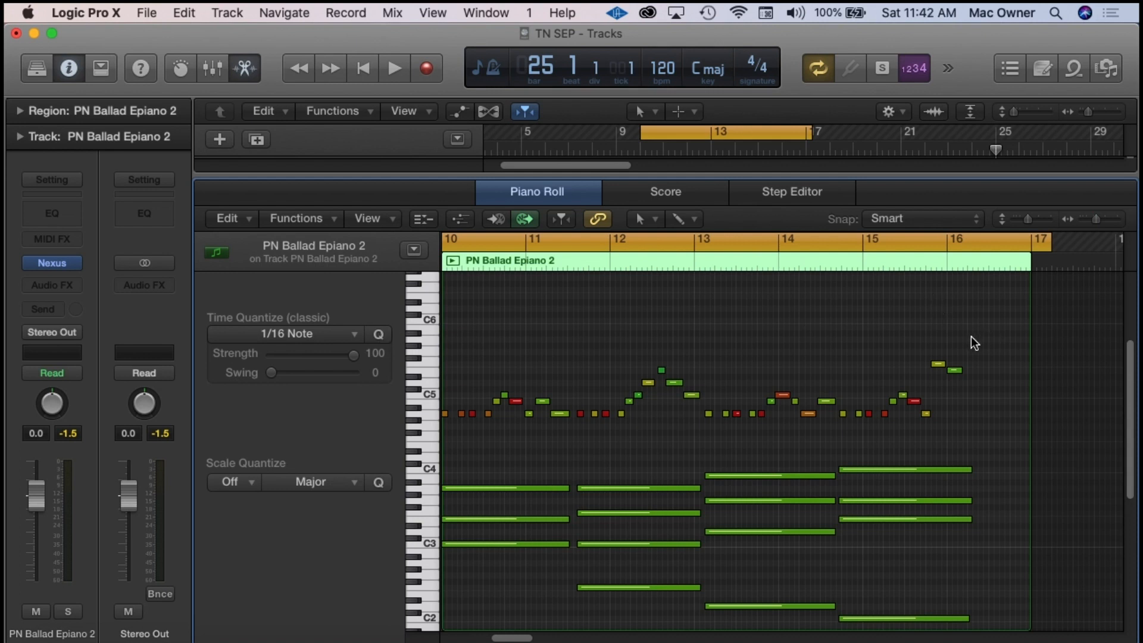
drag(973, 335, 442, 423)
click(1087, 373)
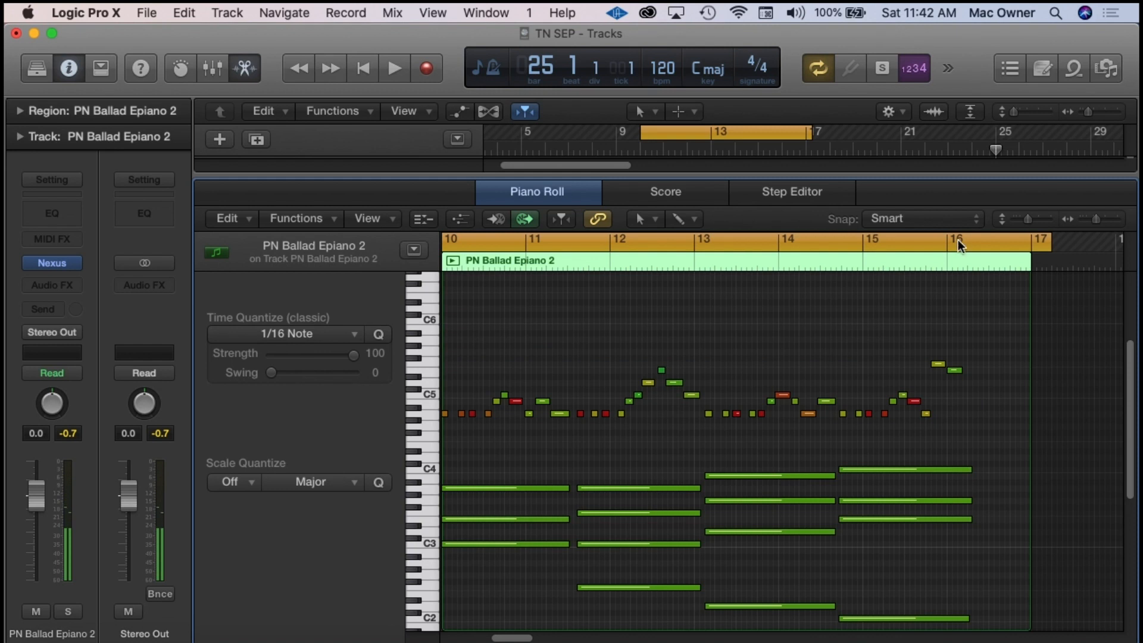
key(space)
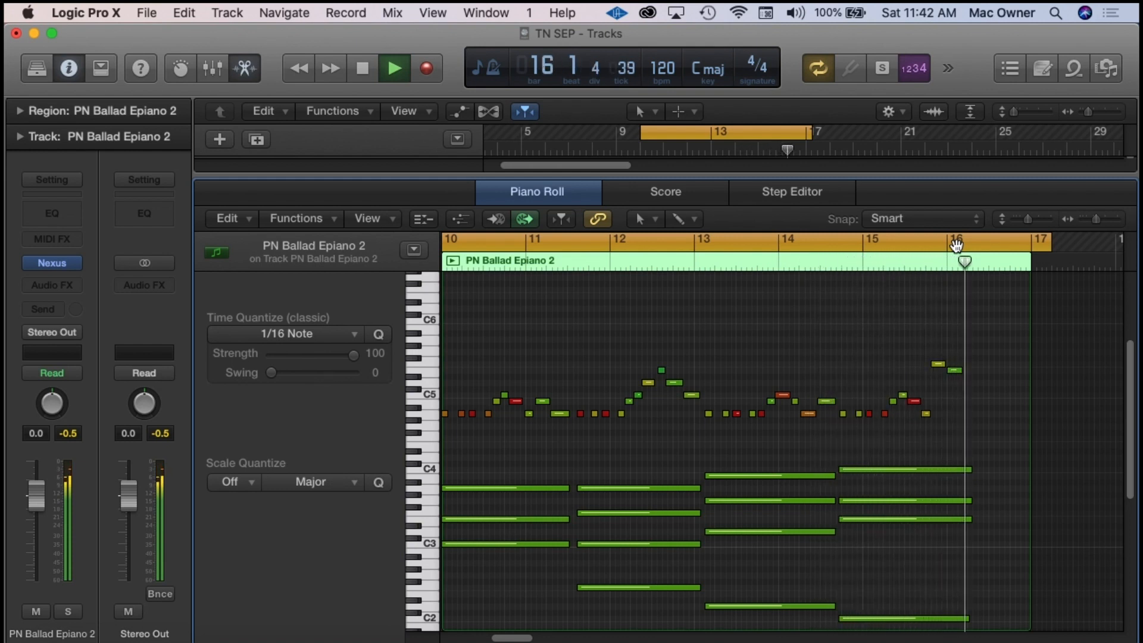
key(space)
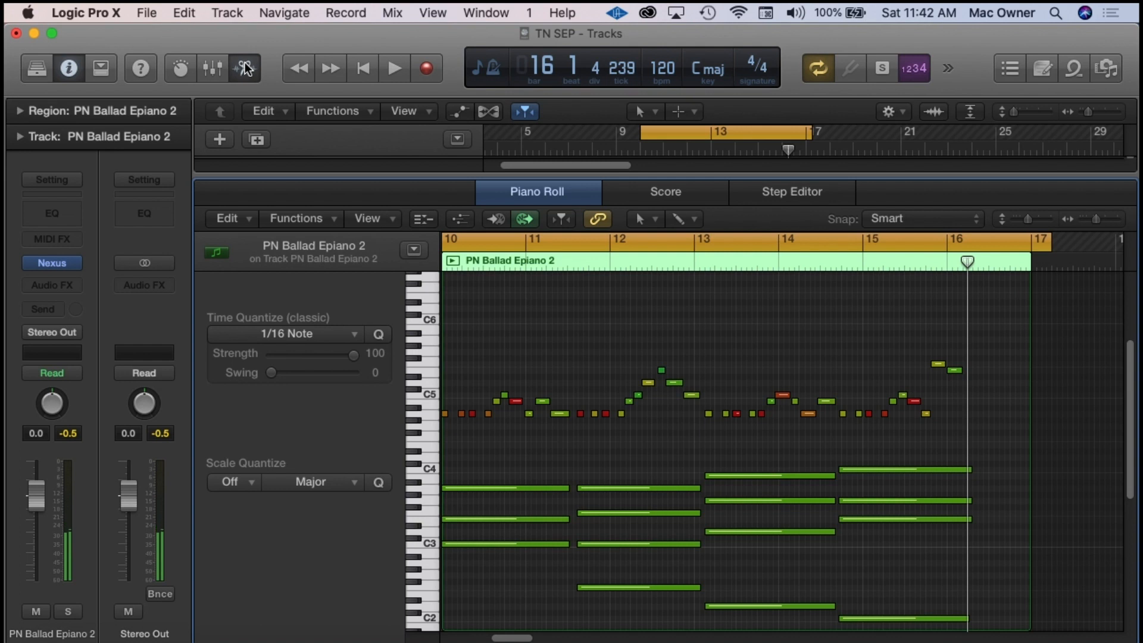
Select all the melody notes around C5 above the chords and quantize them to 1/16 Note.
scroll(466, 304, left, 5)
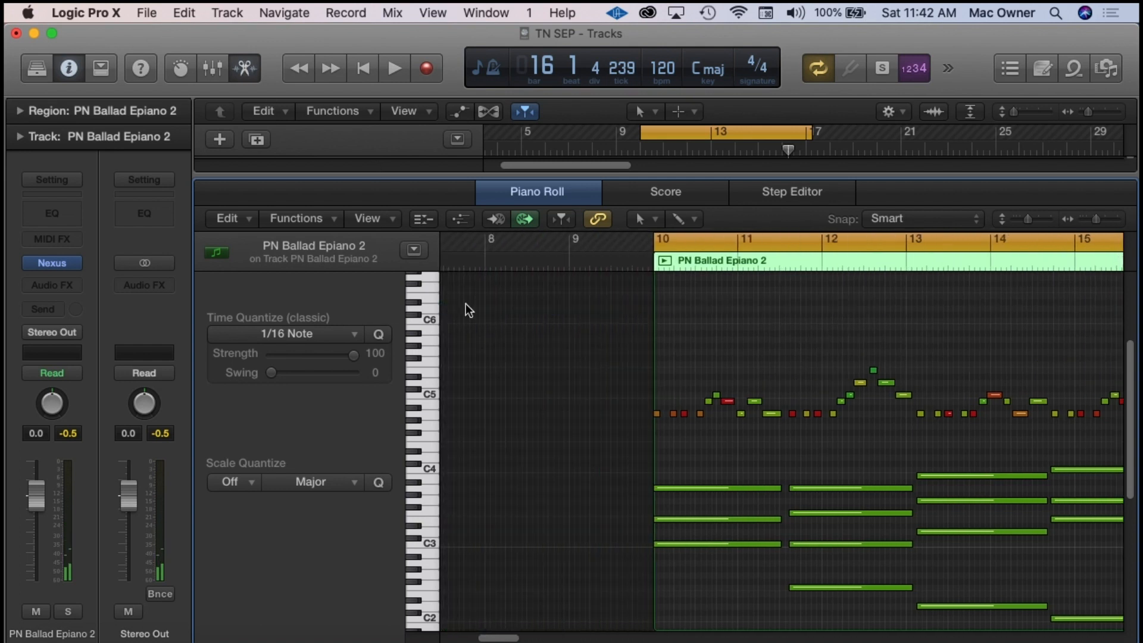
scroll(1063, 342, right, 5)
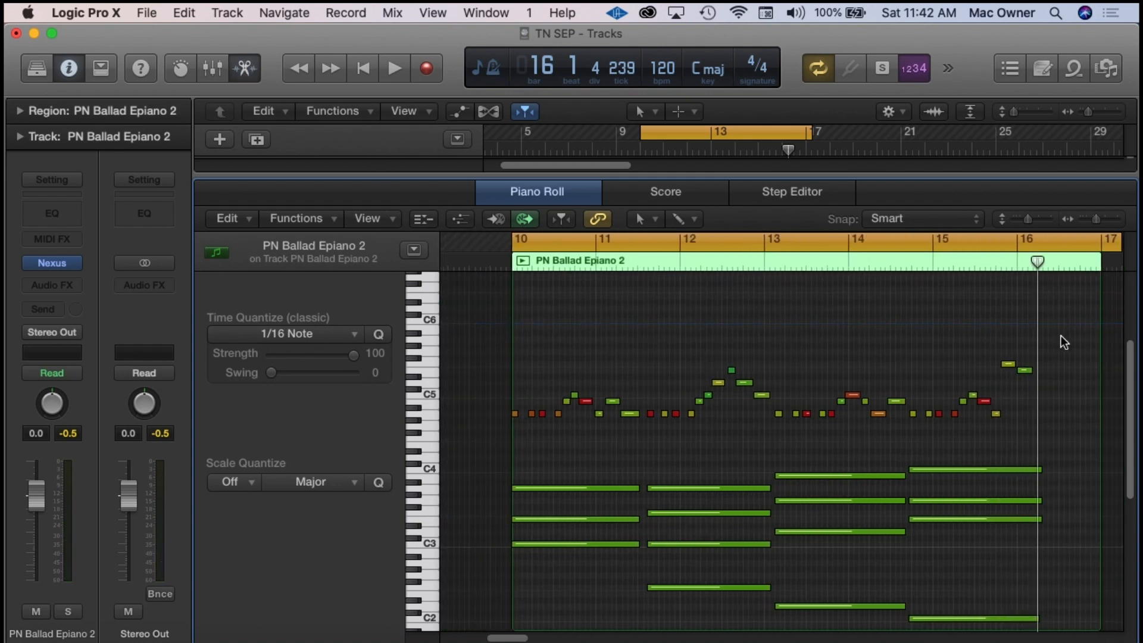
drag(1058, 341, 524, 427)
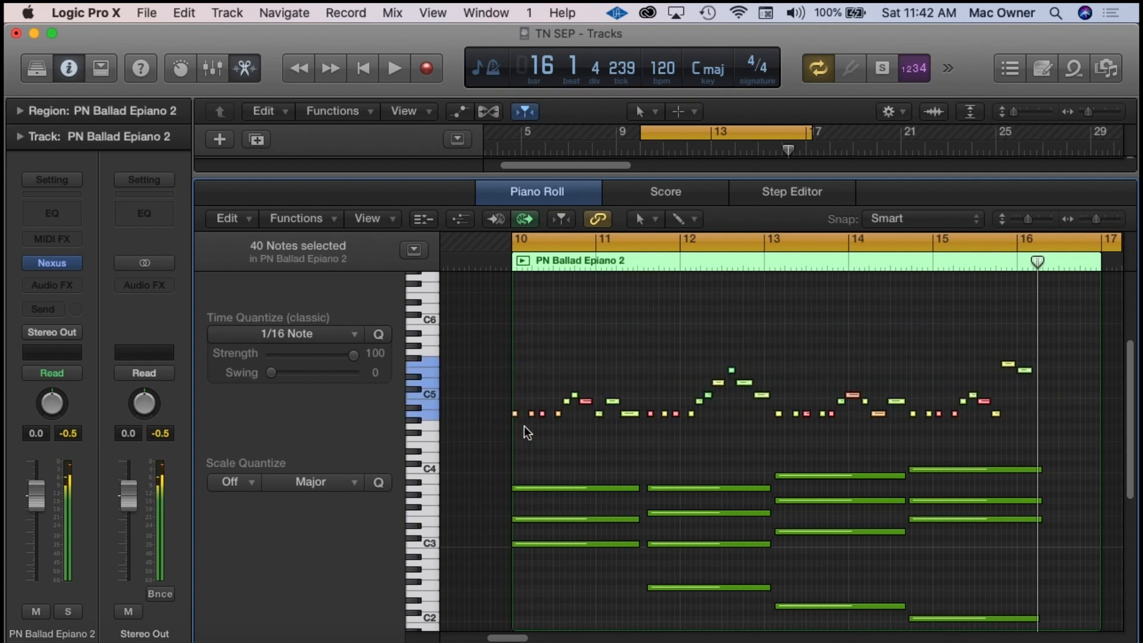
click(330, 336)
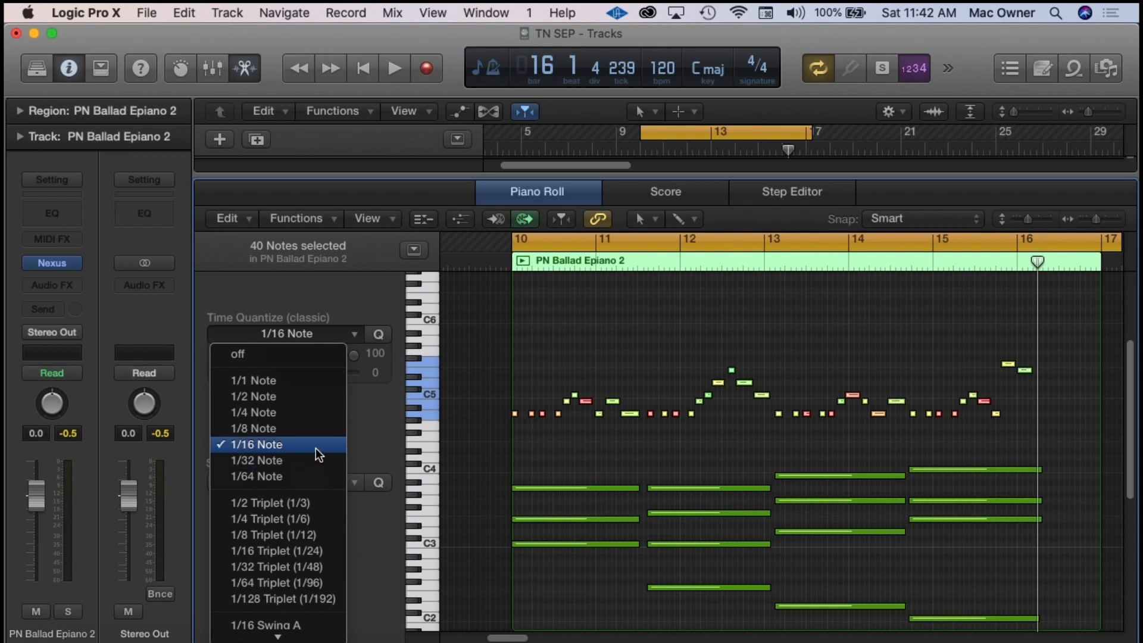
click(381, 334)
click(380, 335)
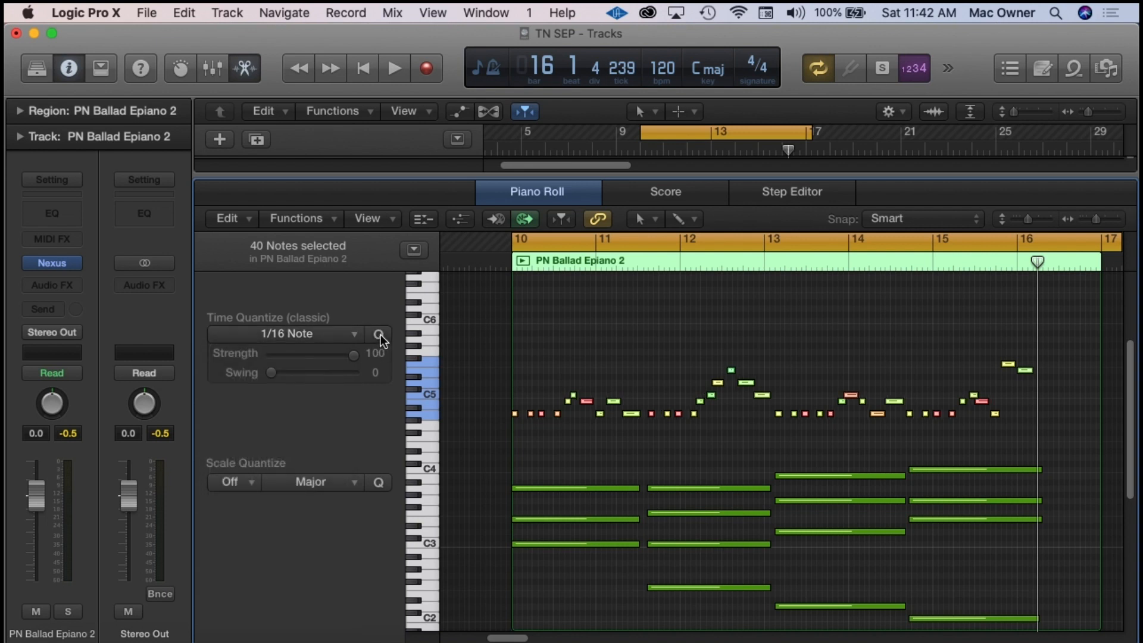
Compare the quantized melody with the original timing by playing both, undoing the quantization in between.
key(space)
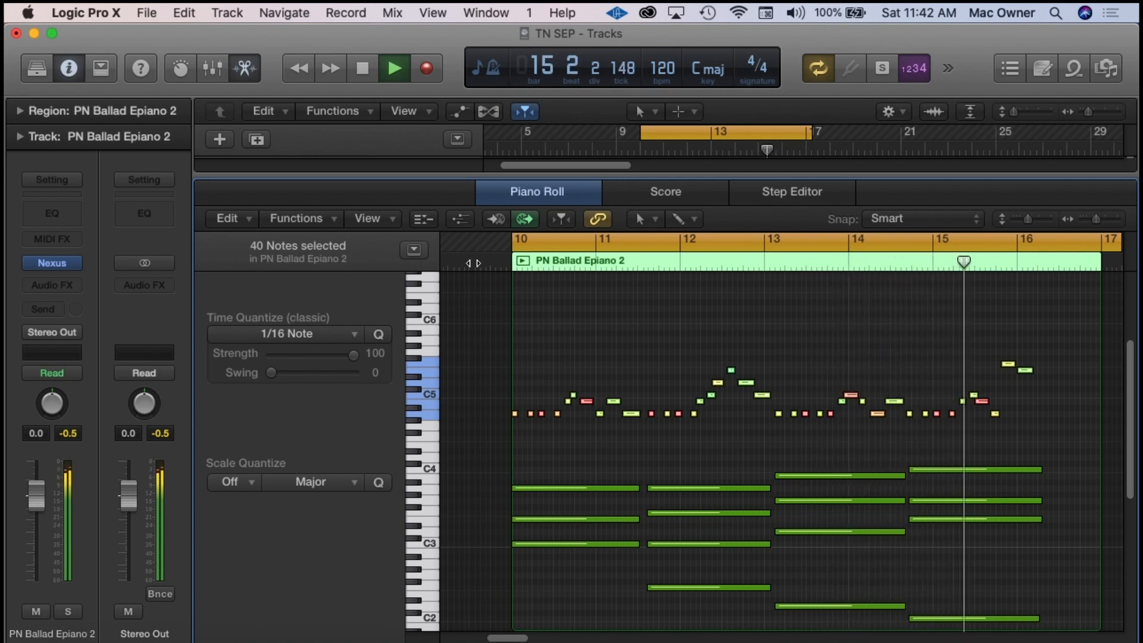
key(space)
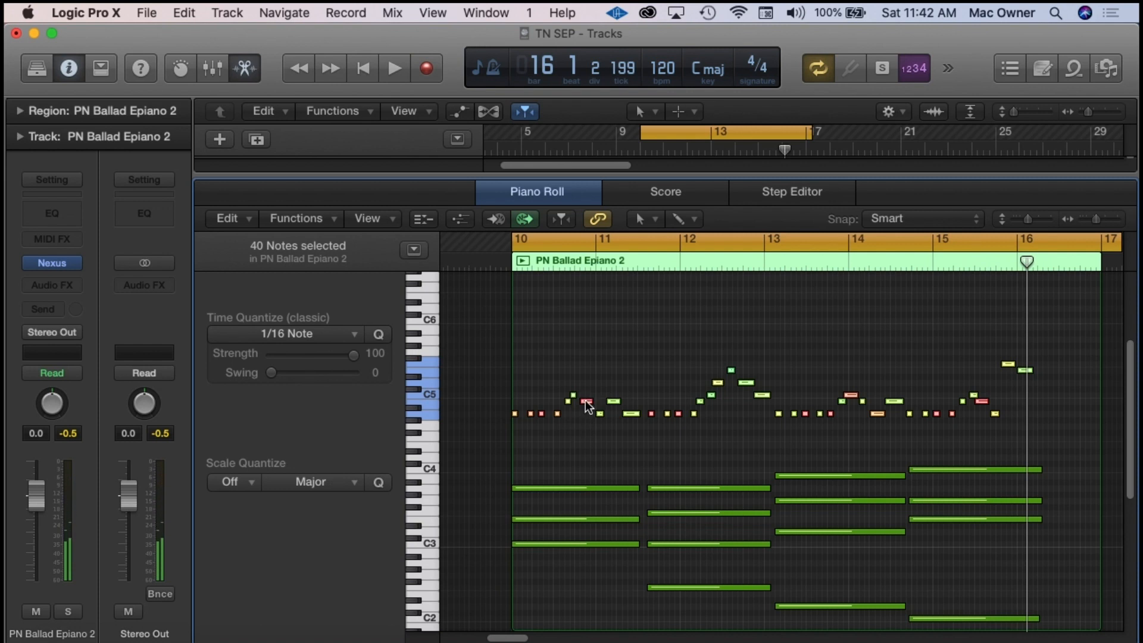
click(603, 350)
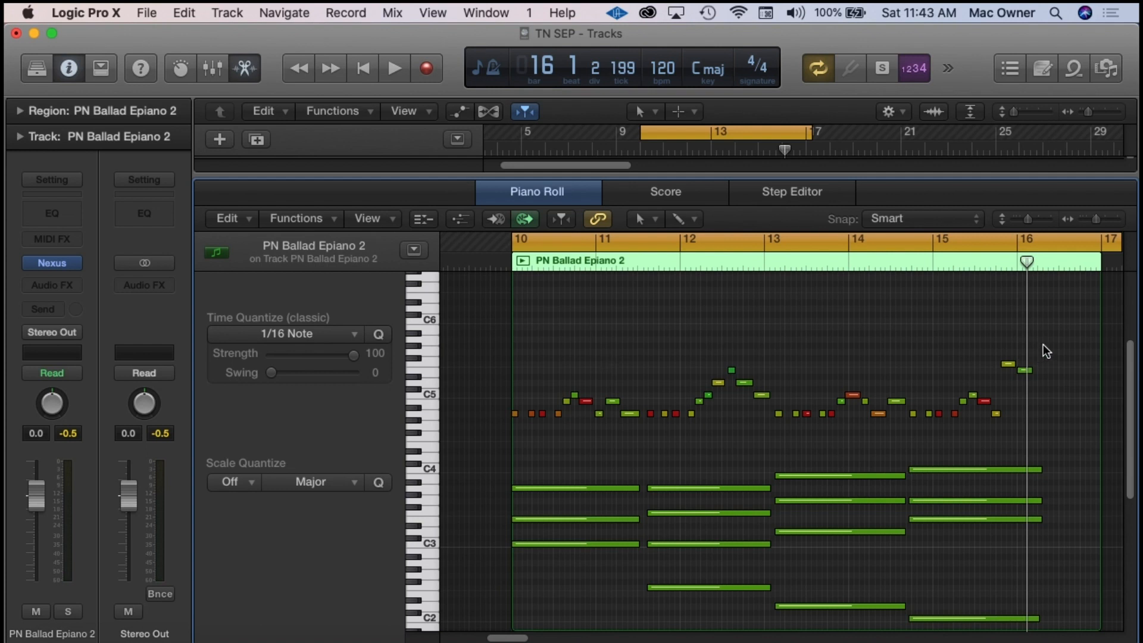
key(space)
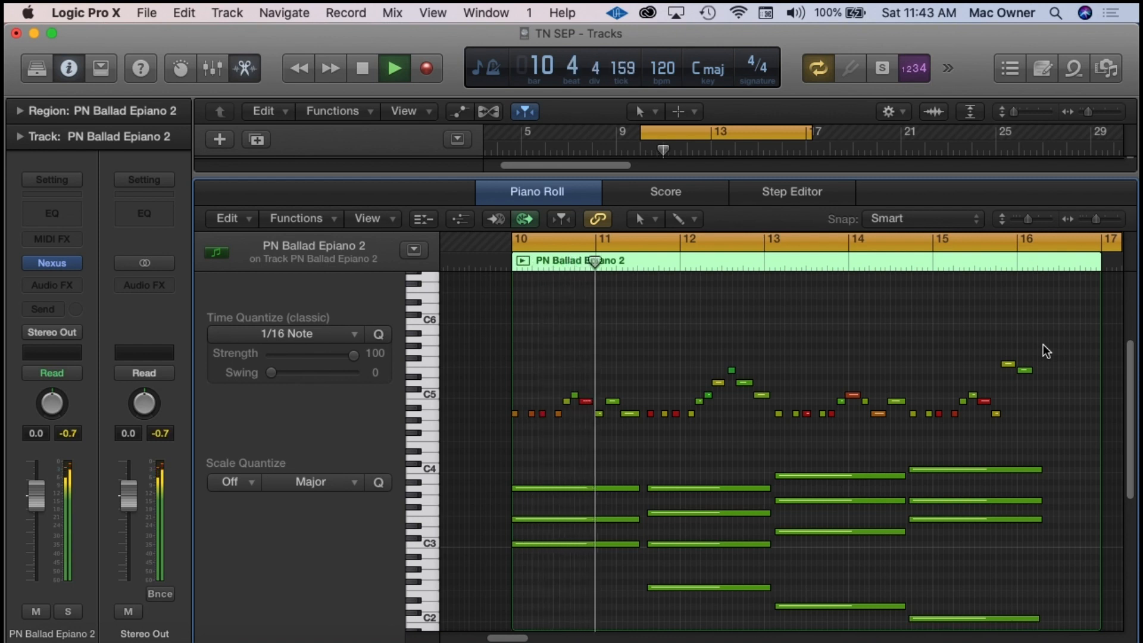
key(space)
Audition the 1/16 Note quantization on the melody notes once more and undo it.
drag(1052, 345, 509, 437)
click(377, 334)
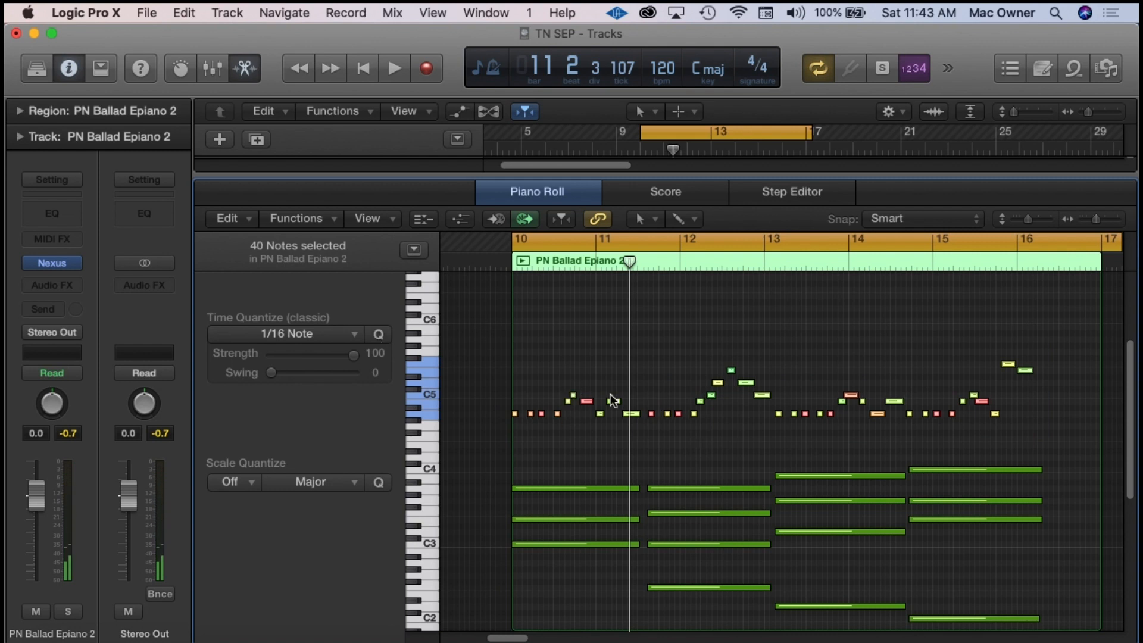
key(space)
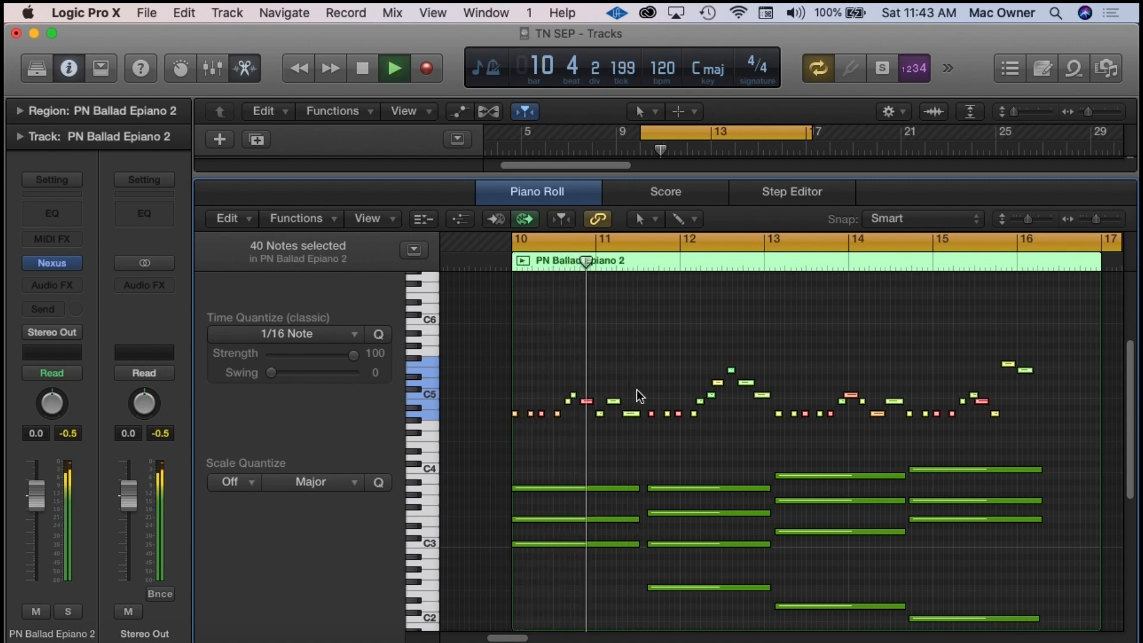
key(space)
click(643, 343)
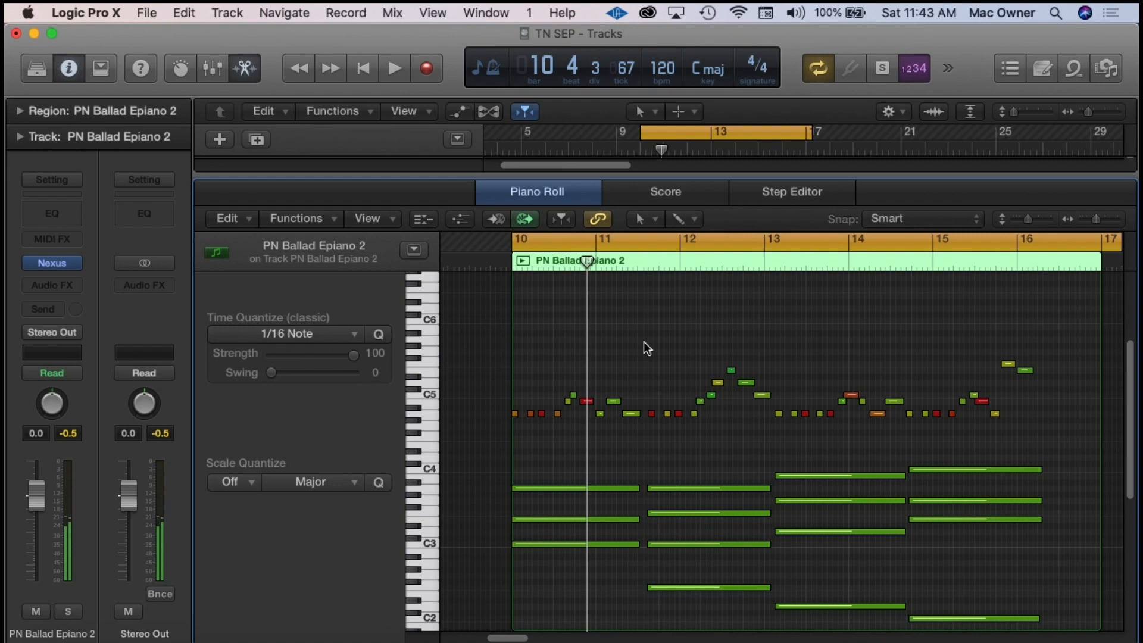
drag(1052, 344, 484, 437)
click(694, 348)
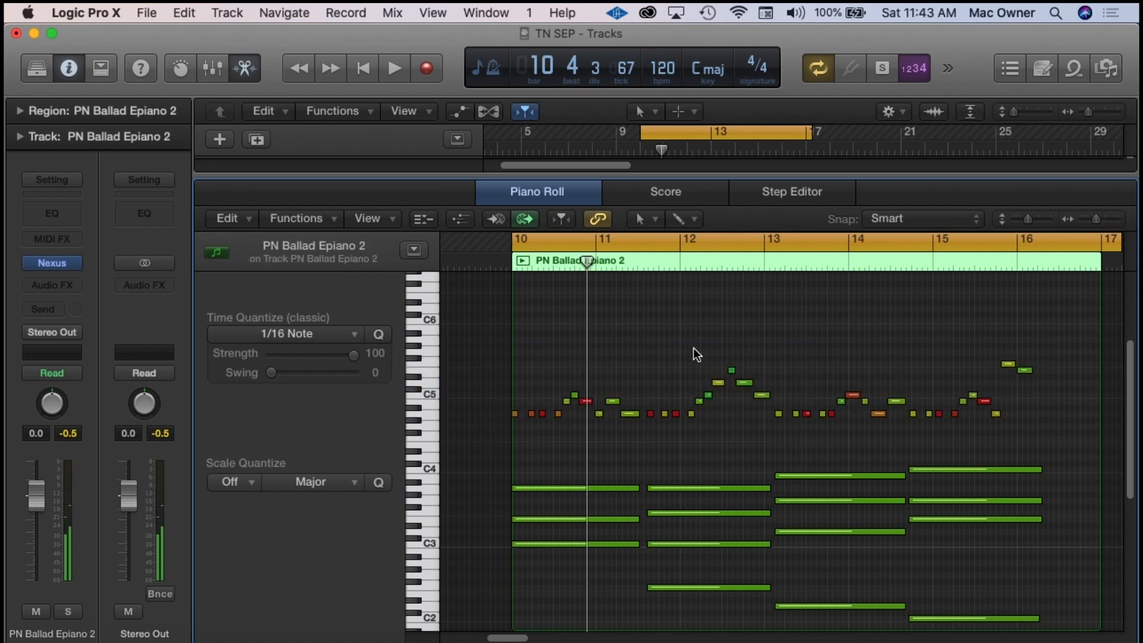
Quantize the melody notes around C5 to 1/32 Note with the strength at 100.
drag(1051, 345, 501, 433)
click(353, 335)
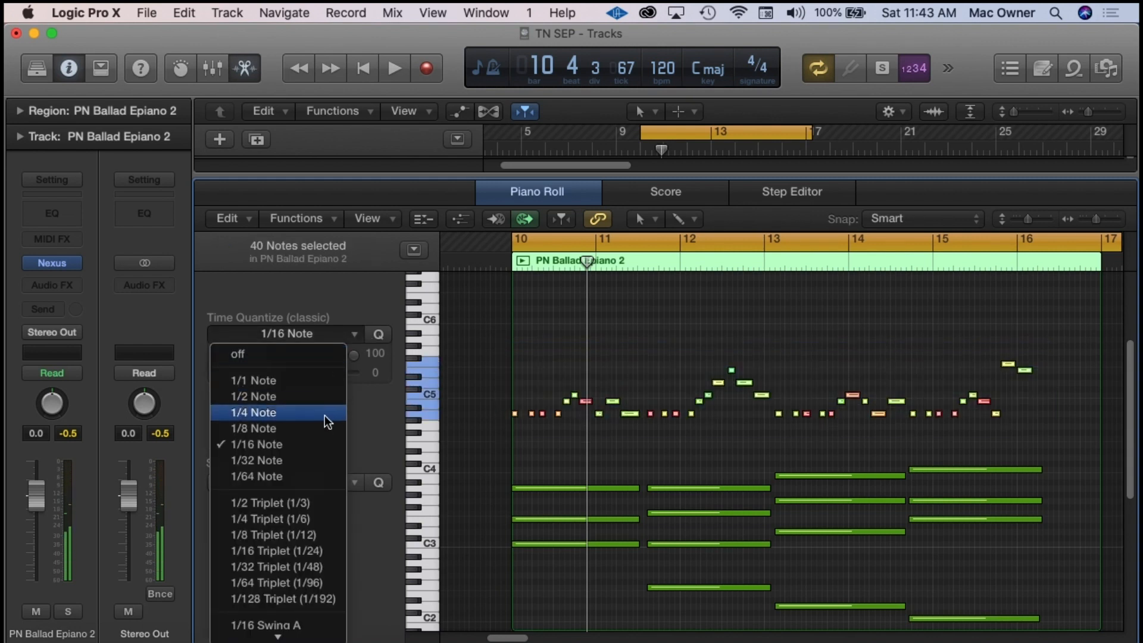
click(252, 462)
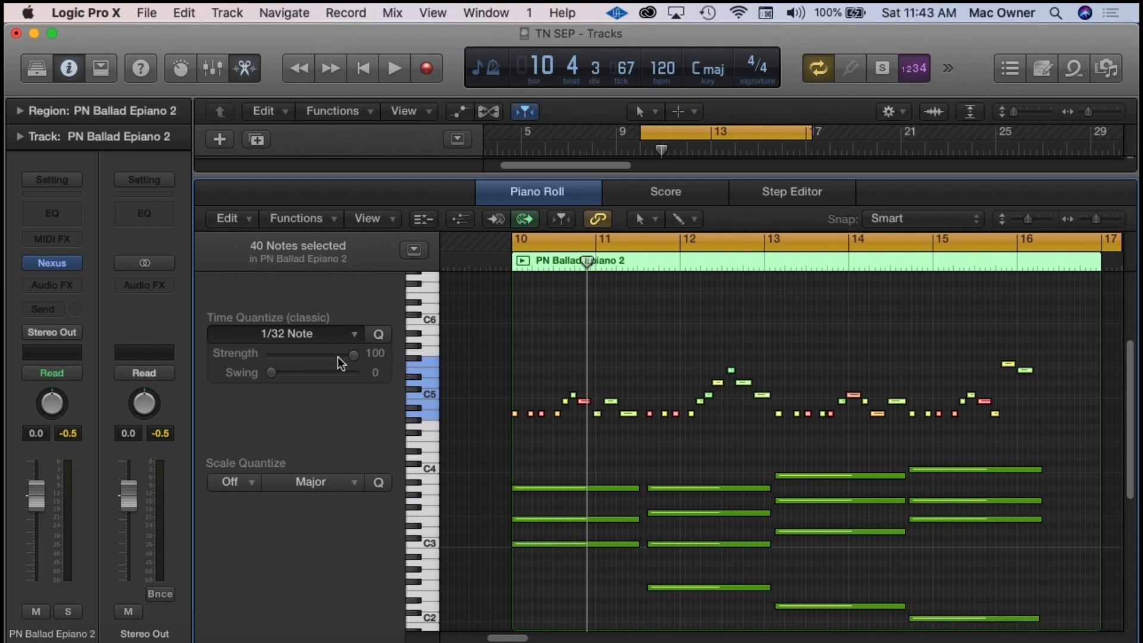
drag(350, 355, 406, 355)
click(380, 334)
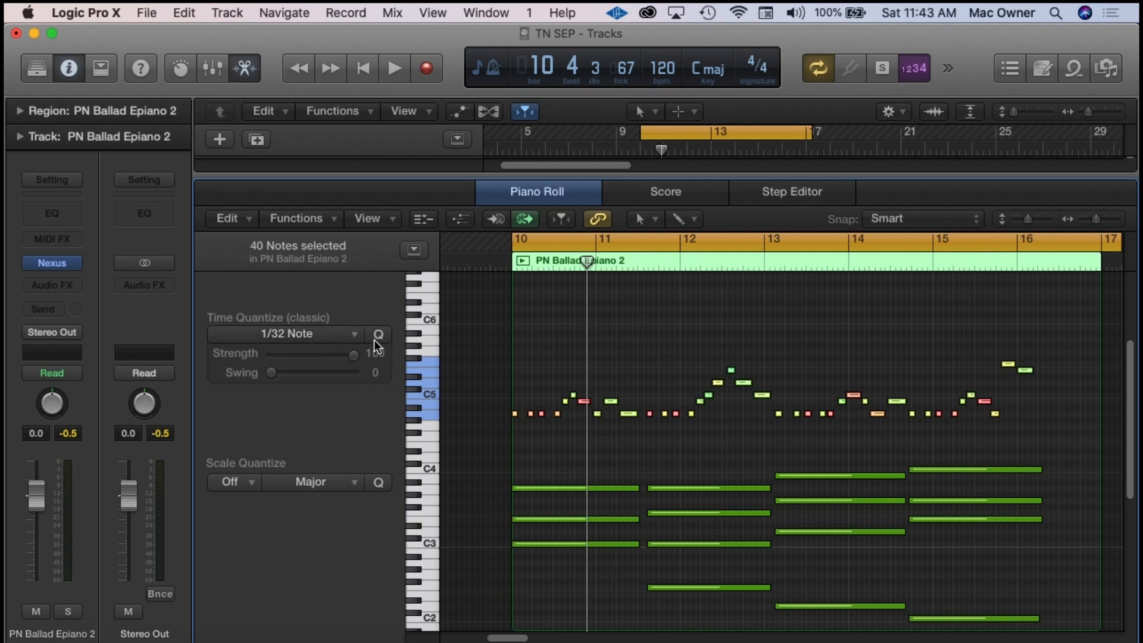
Play the looped region twice to listen to the melody with 1/32 Note quantization.
click(855, 298)
key(space)
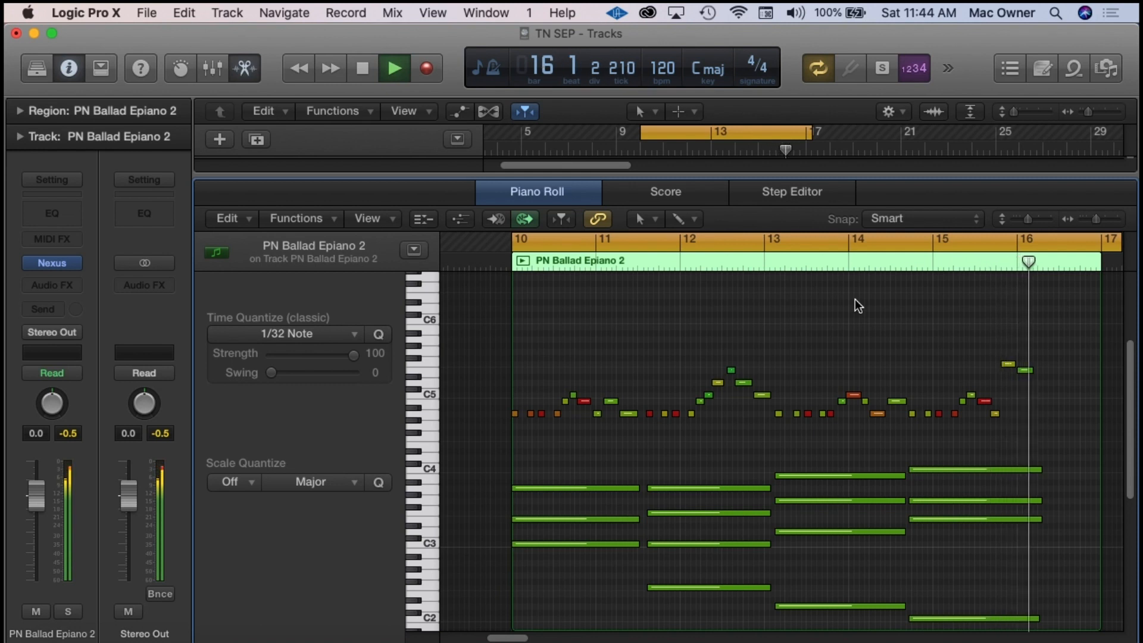
key(space)
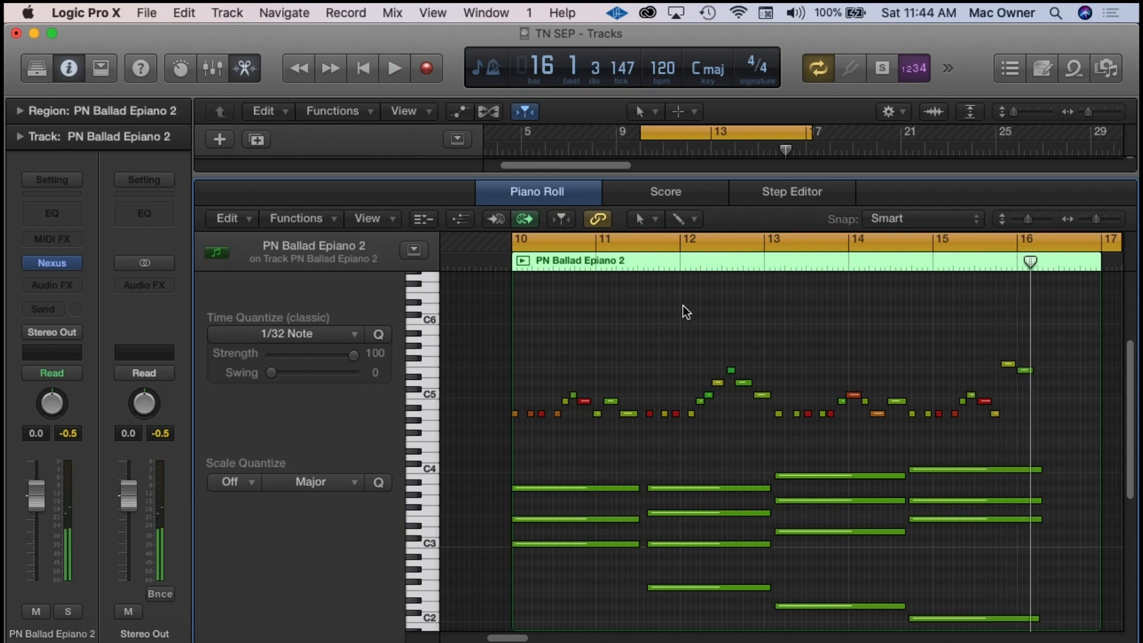
drag(1051, 351, 505, 435)
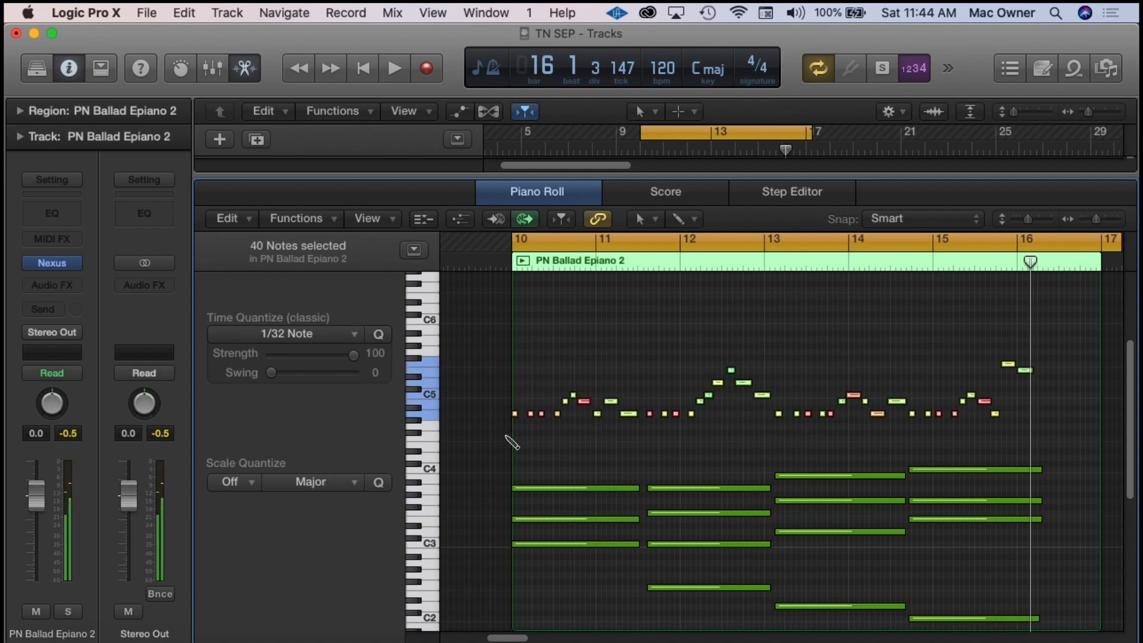
click(670, 343)
key(space)
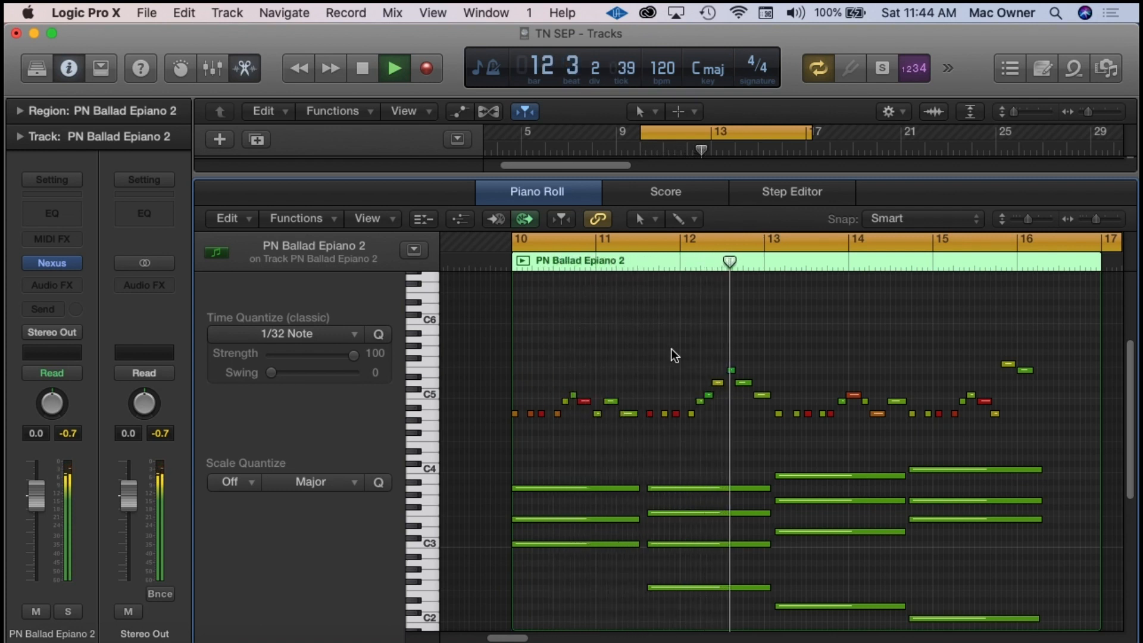
key(space)
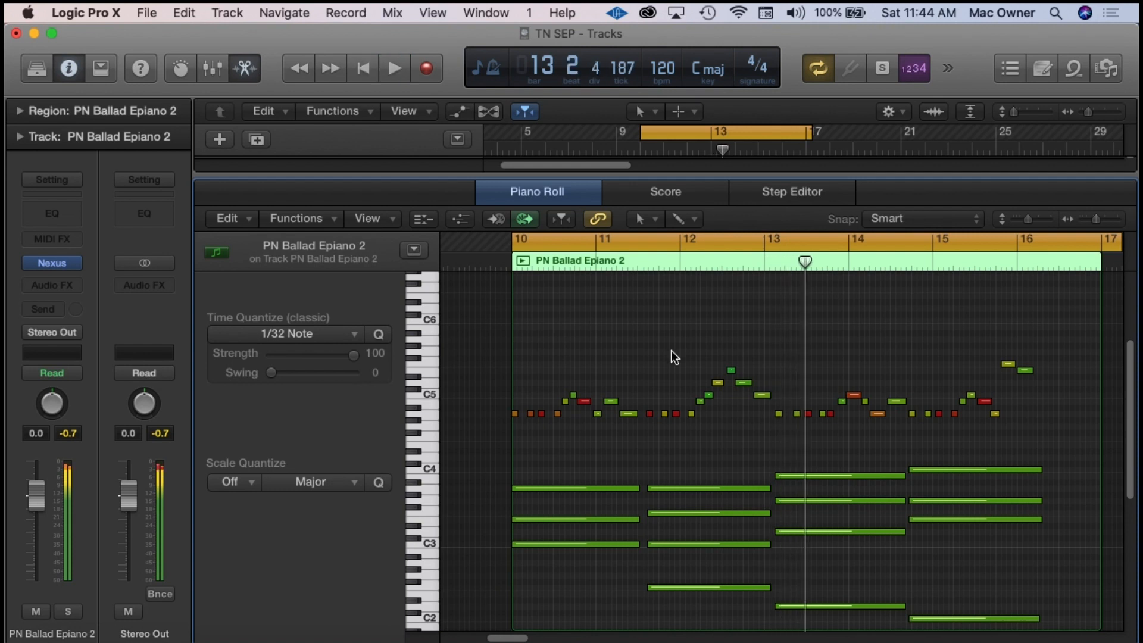
Apply the 1/32 Note quantization to the melody notes around C5 again and play the looped region.
drag(1062, 323, 486, 440)
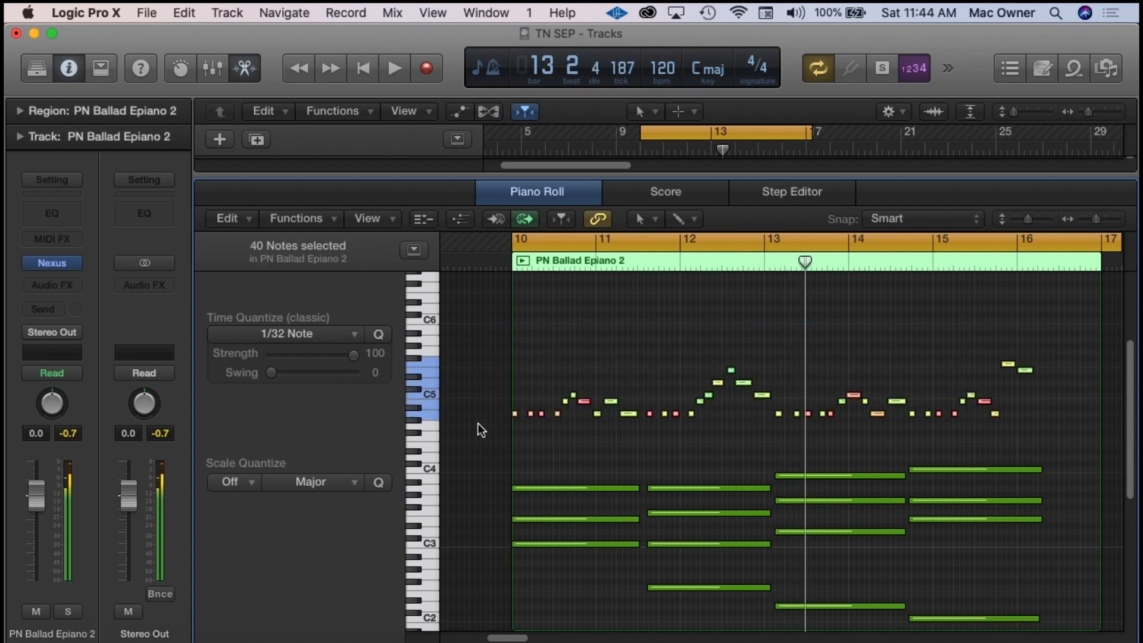
click(379, 337)
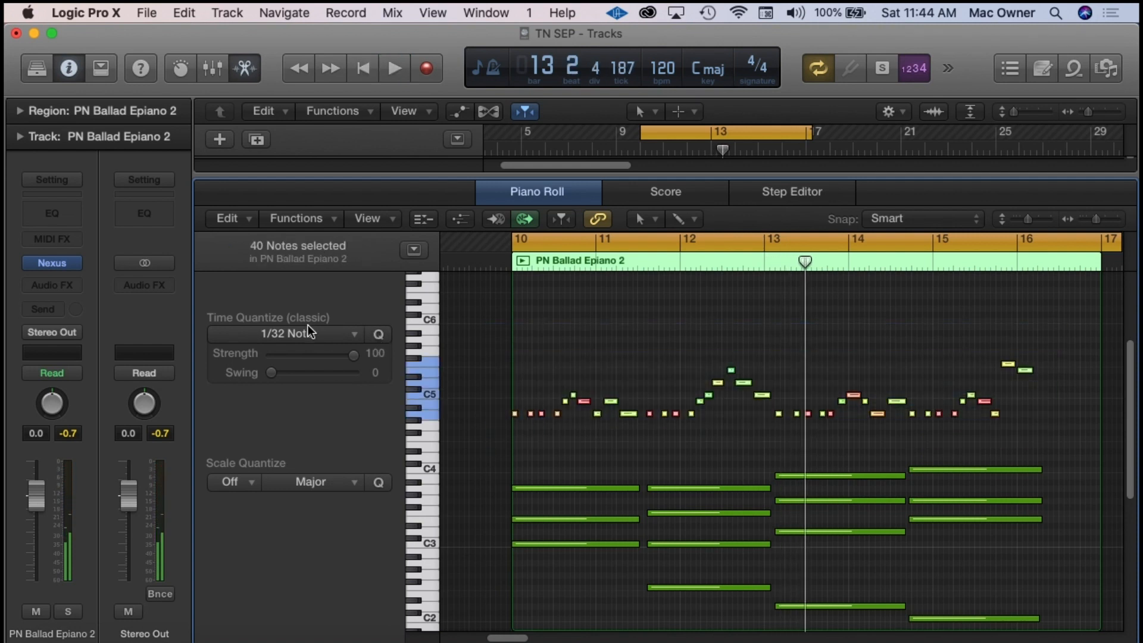
click(905, 305)
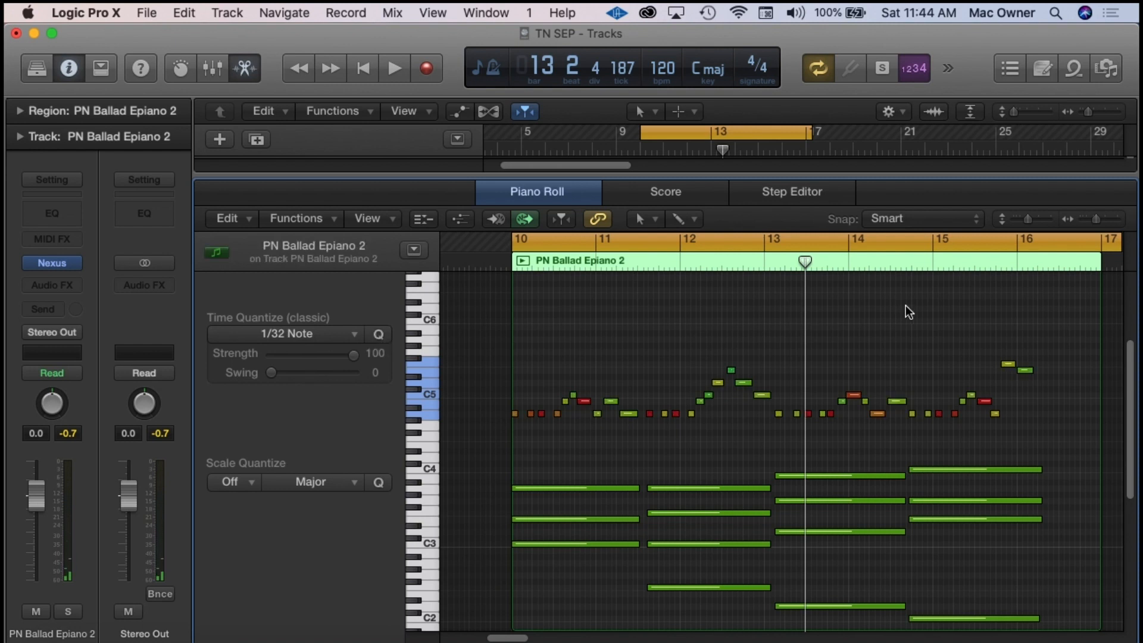
key(space)
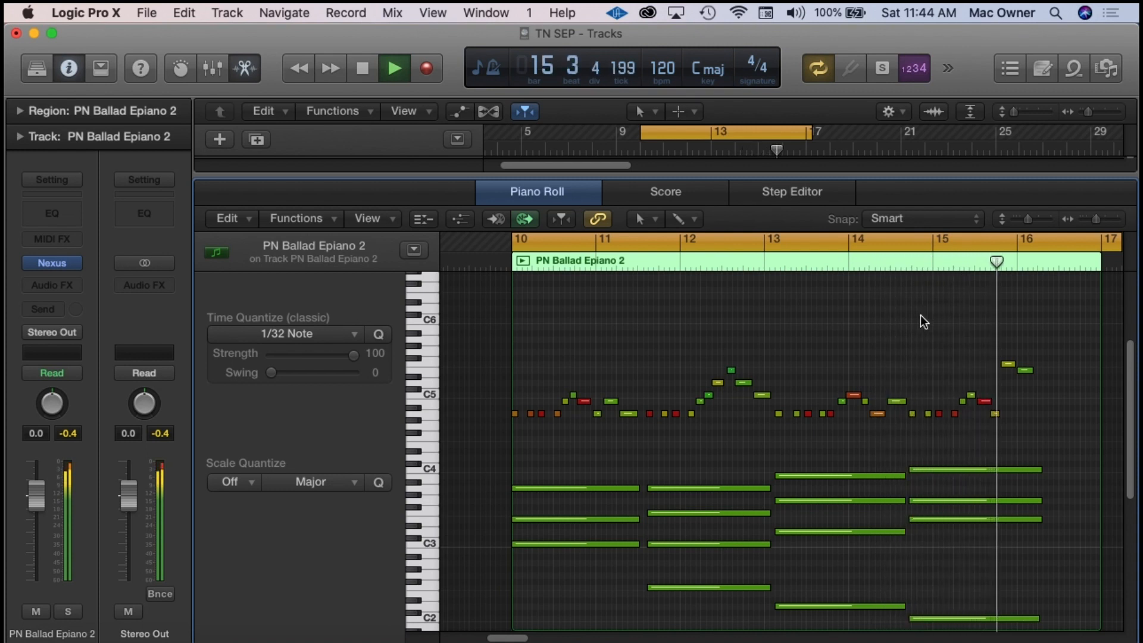
key(space)
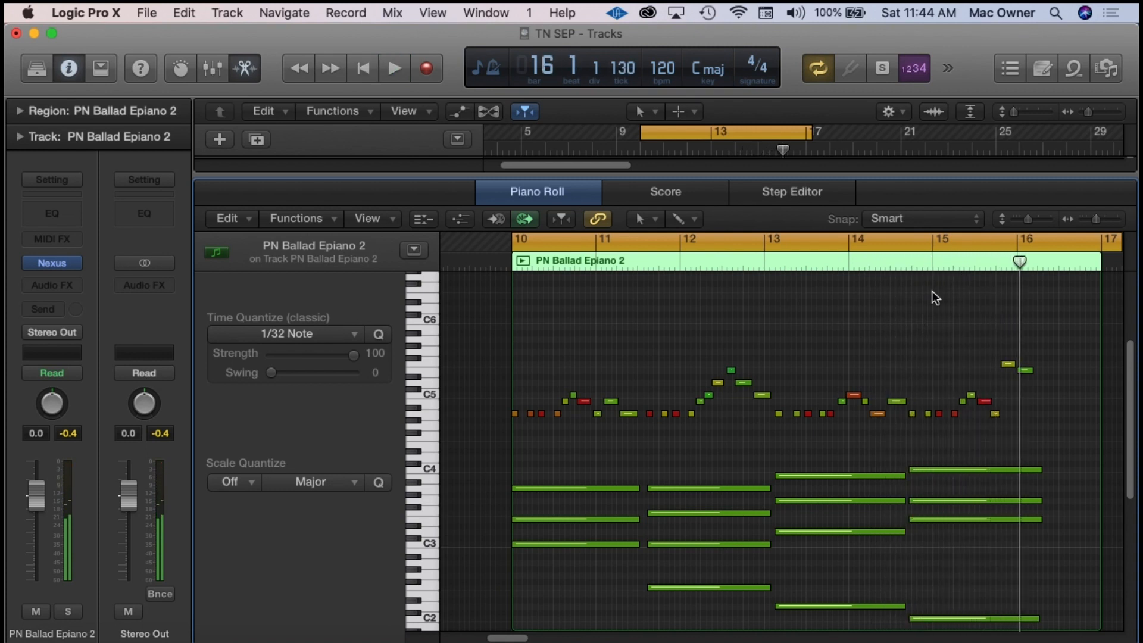
Examine closely how the melody notes line up with the grid from bar 16 back to bar 14.
drag(1094, 218, 1125, 229)
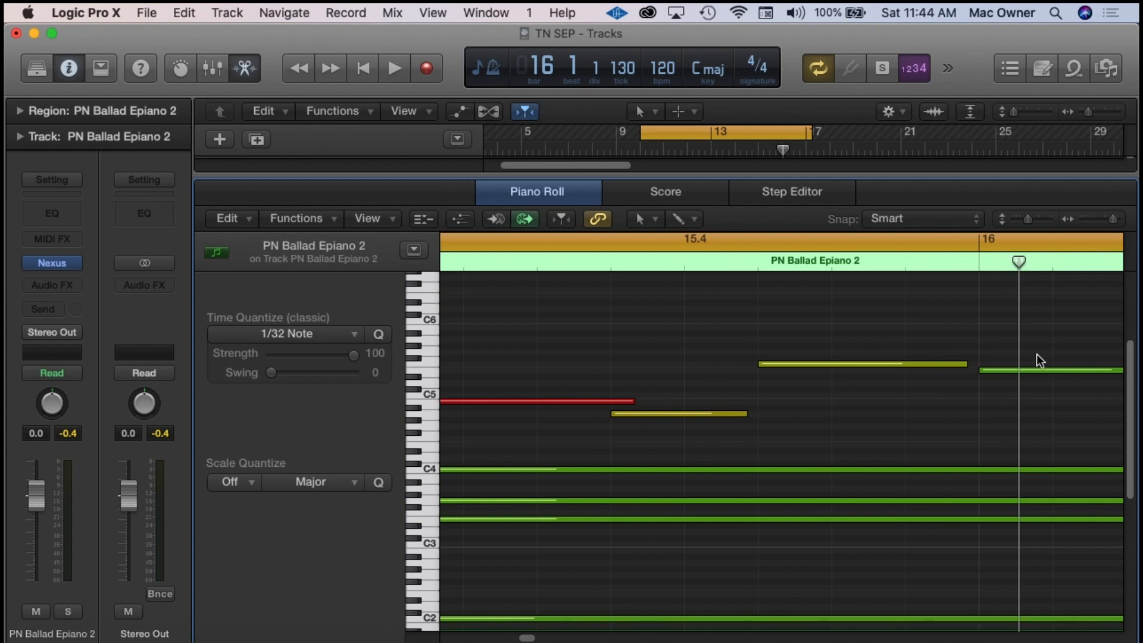
click(1029, 370)
click(859, 364)
click(643, 412)
drag(1020, 263, 518, 326)
drag(530, 370, 771, 306)
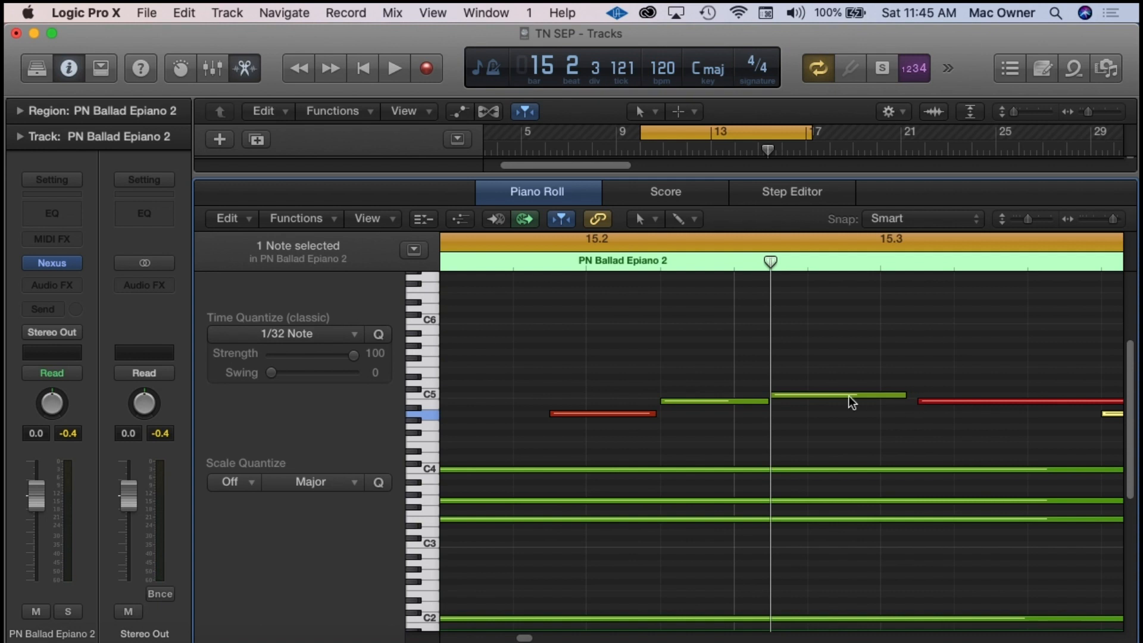
drag(772, 261, 595, 257)
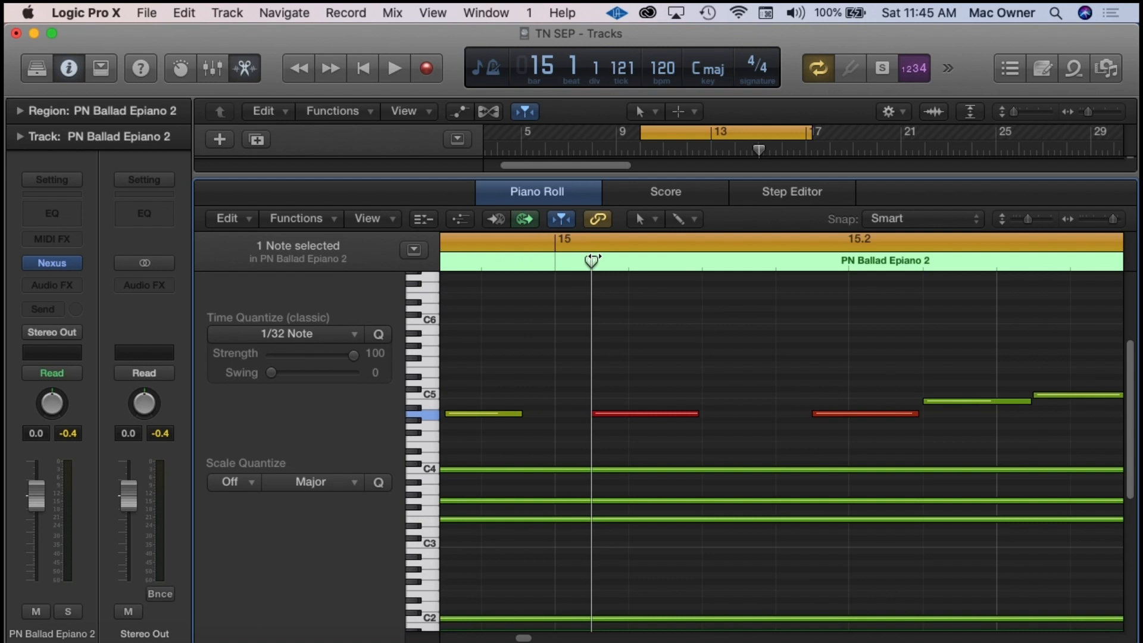
drag(575, 256, 735, 180)
drag(732, 317, 805, 215)
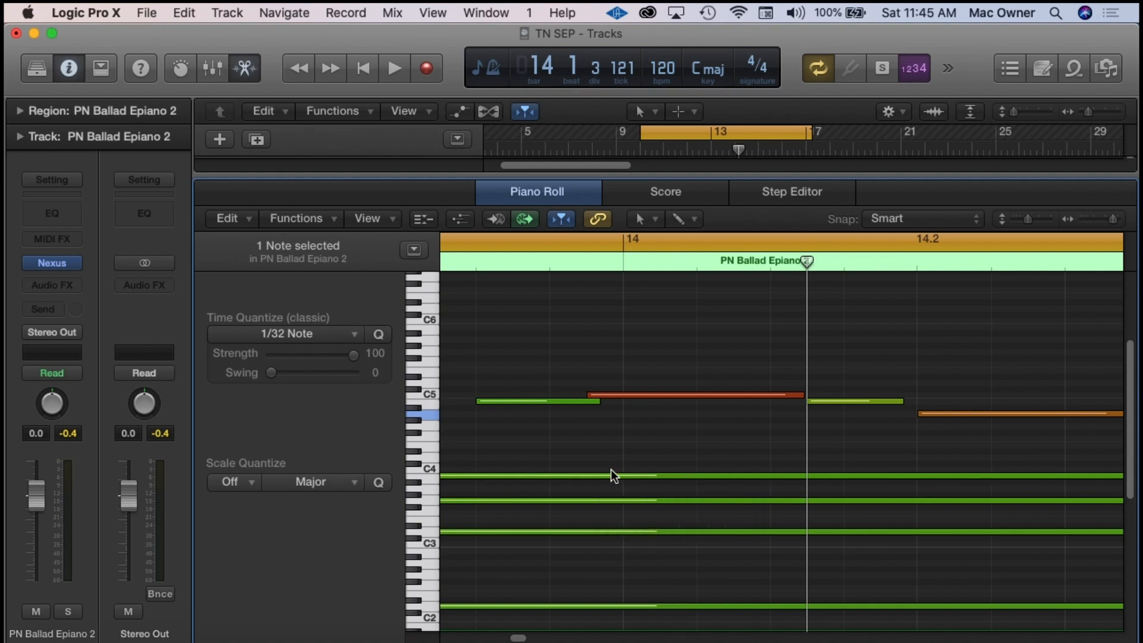
Check the alignment of the remaining melody notes with the grid from bar 13 back to bar 10.
drag(807, 261, 441, 302)
click(995, 437)
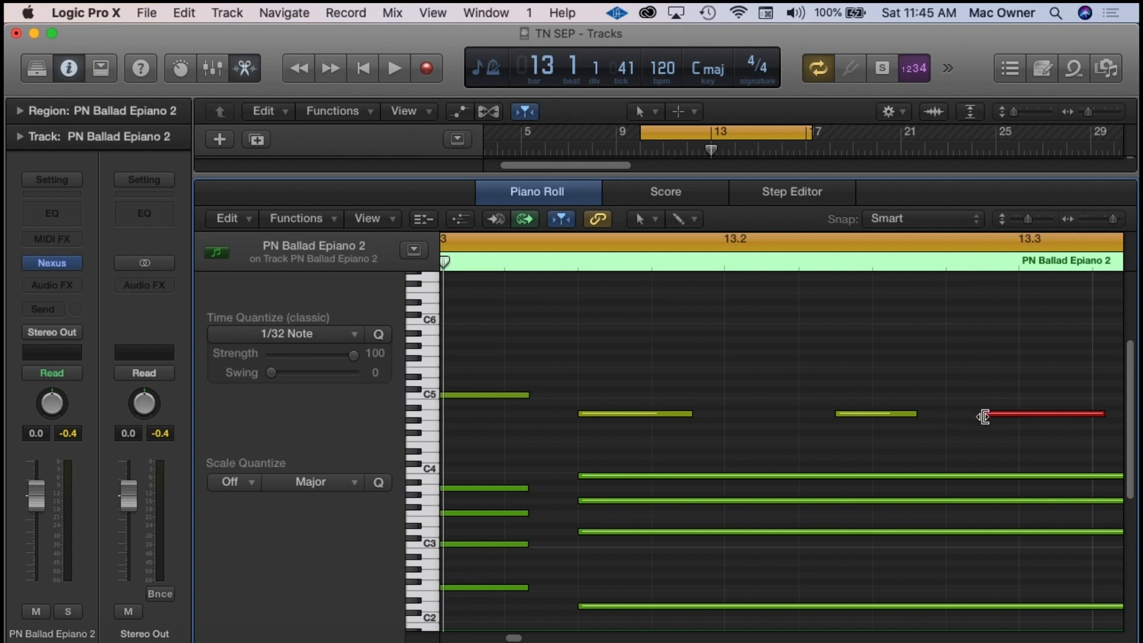
drag(884, 430, 375, 429)
drag(697, 460, 381, 444)
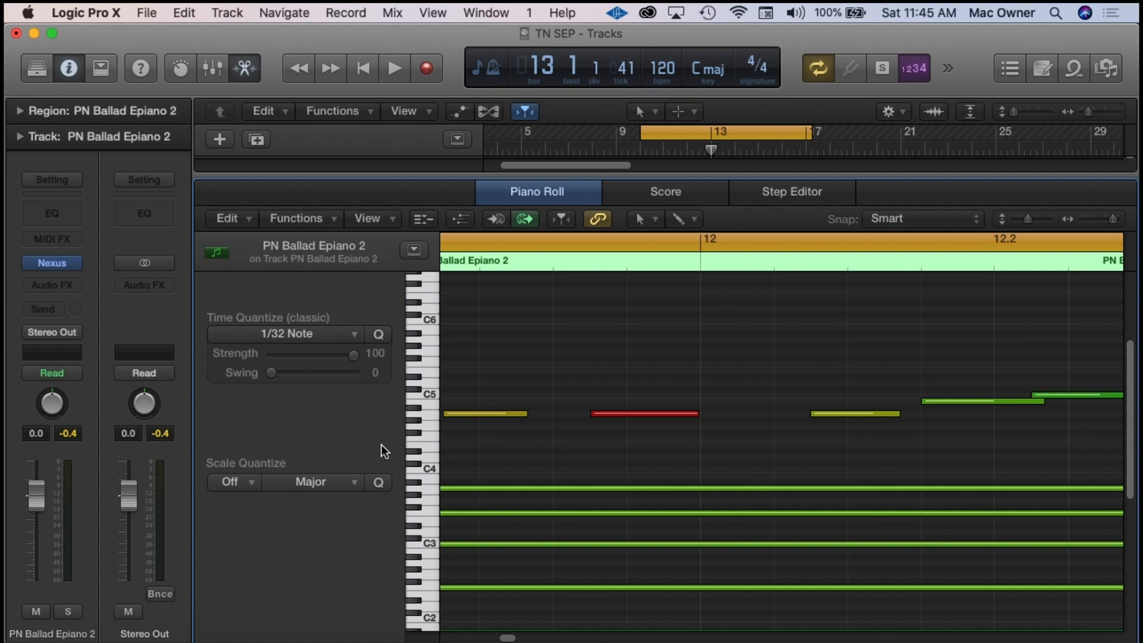
drag(527, 439, 307, 445)
drag(546, 444, 352, 449)
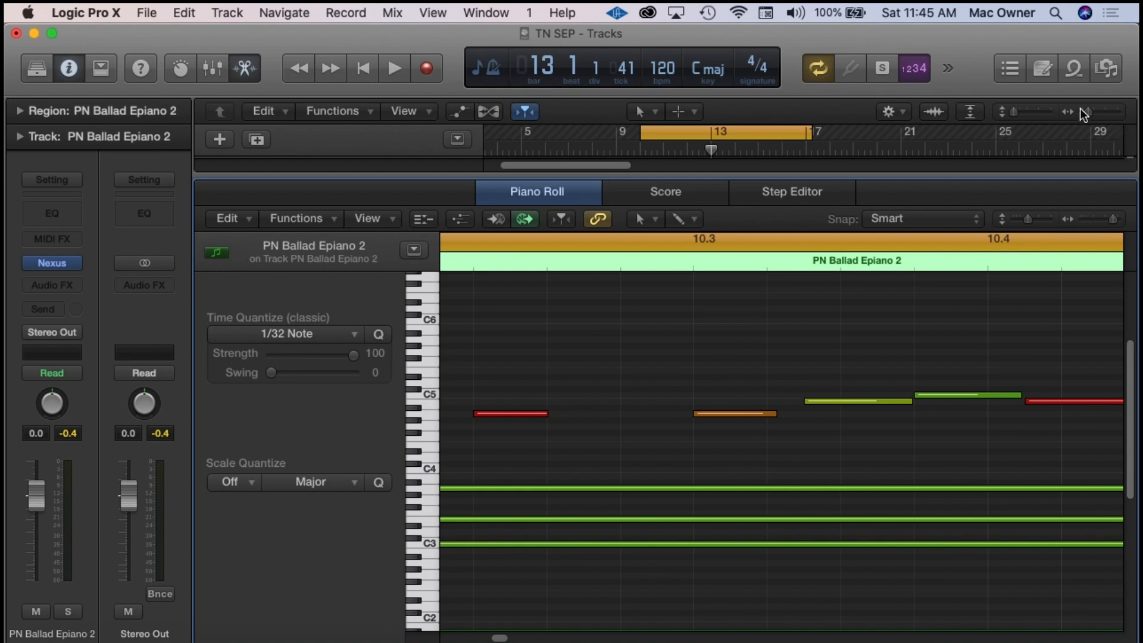
Move the cycle area past the end of the region, to about bars 36 to 43.
drag(1110, 220, 1080, 219)
drag(757, 314, 1134, 316)
drag(1099, 222, 1090, 219)
drag(802, 241, 565, 241)
drag(1088, 218, 1080, 218)
drag(824, 379, 105, 393)
click(767, 358)
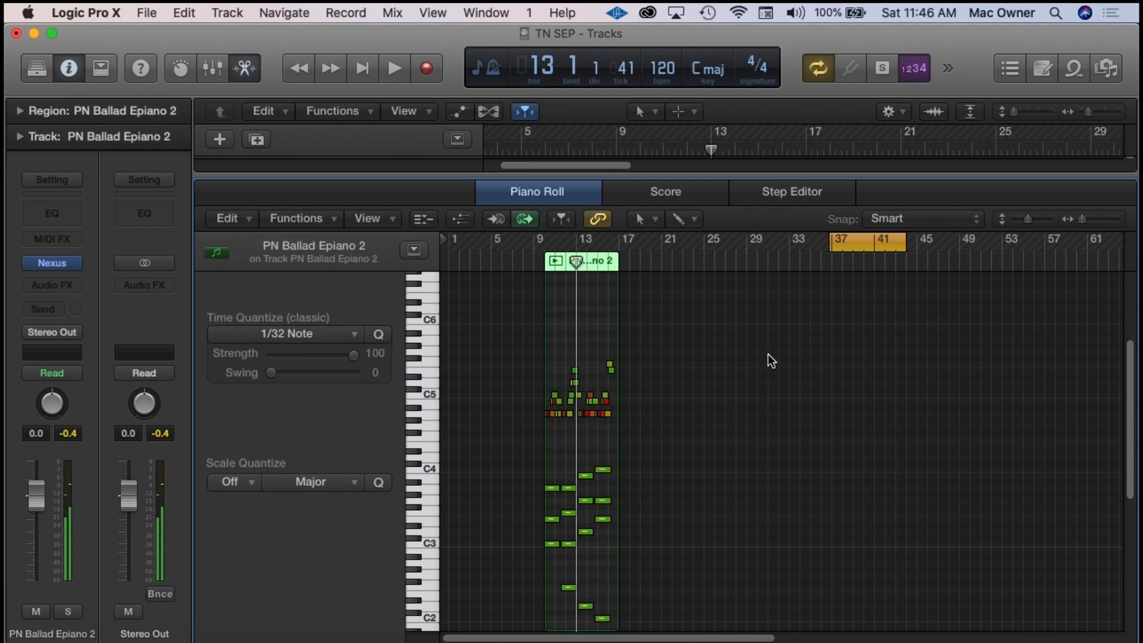
Copy all melody and chord notes of the region and paste them after the originals, starting at about bar 18.
scroll(757, 419, down, 1)
scroll(758, 417, up, 1)
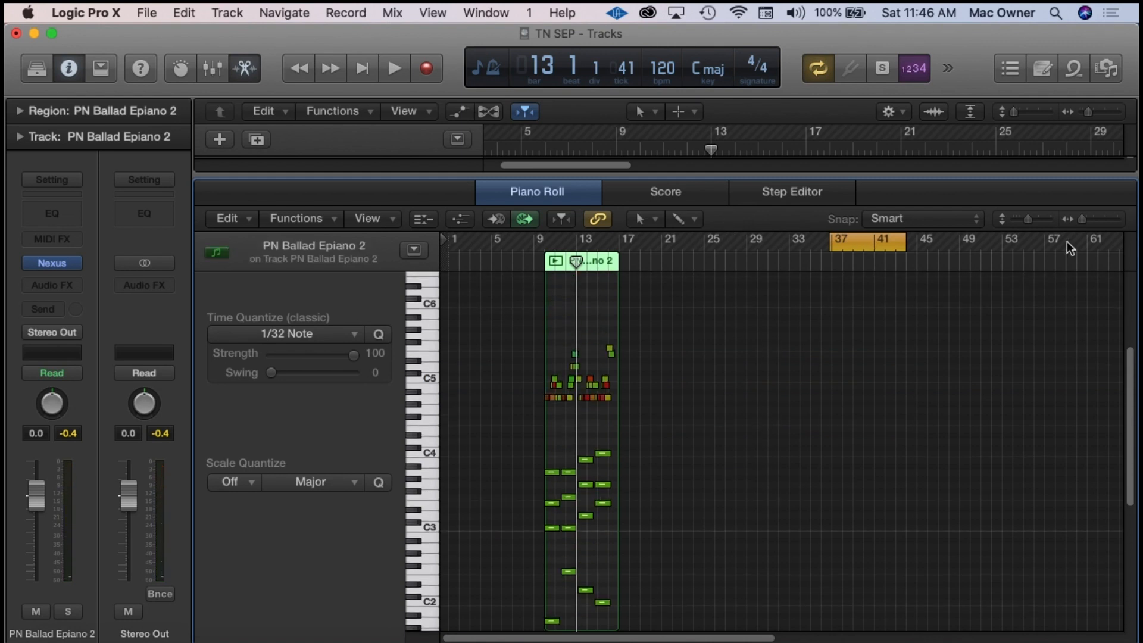
drag(1083, 220, 1106, 223)
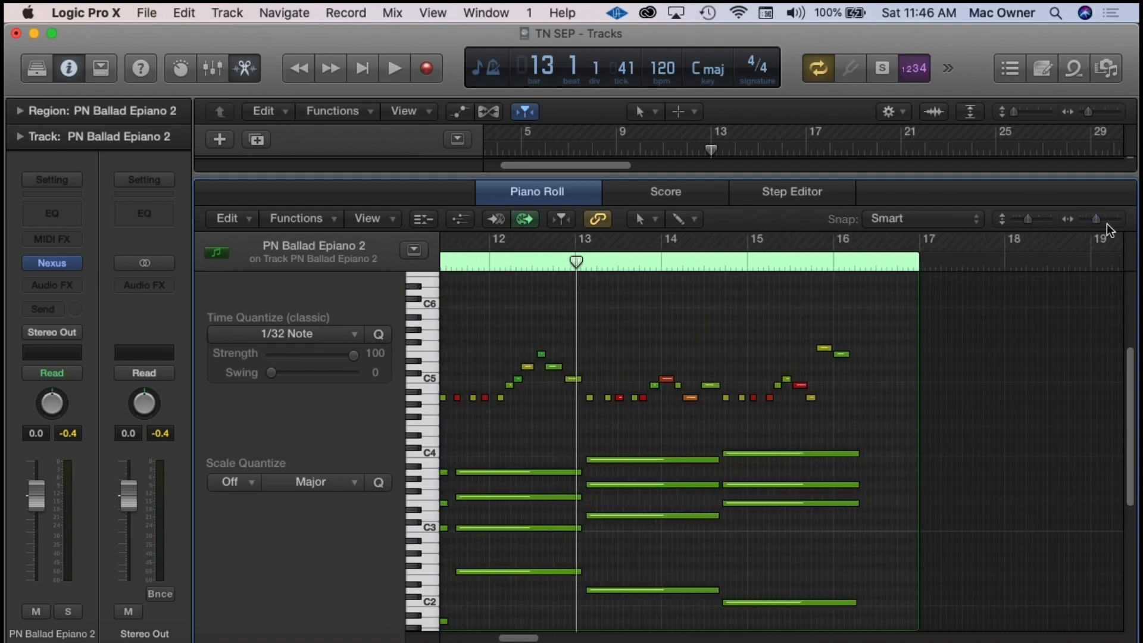
drag(580, 261, 1078, 261)
drag(976, 262, 658, 261)
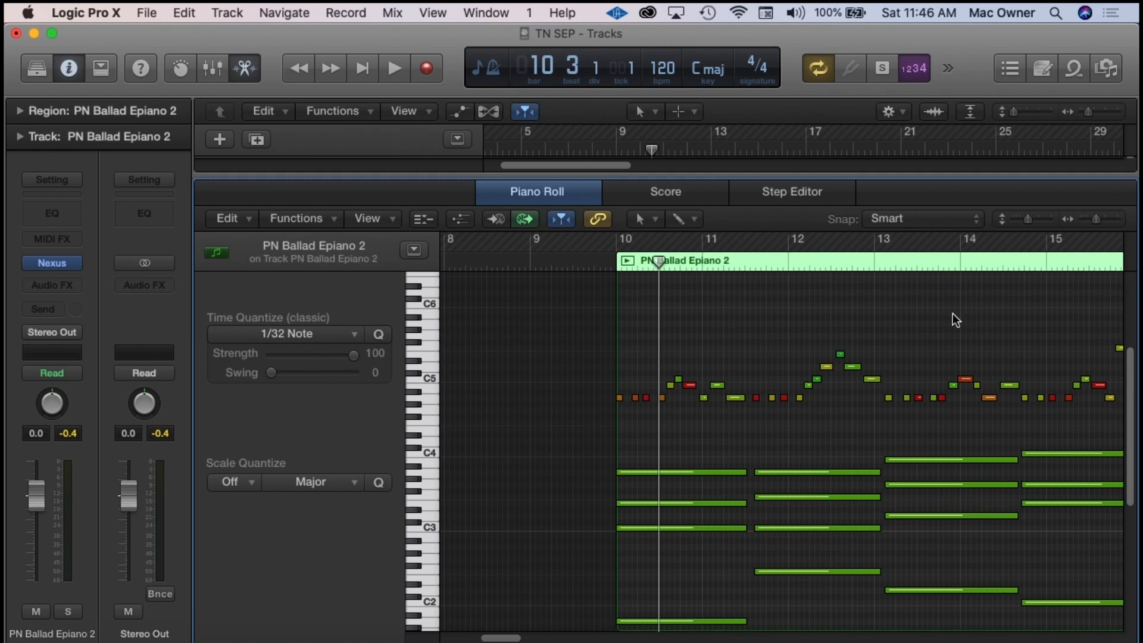
drag(1025, 222, 1015, 221)
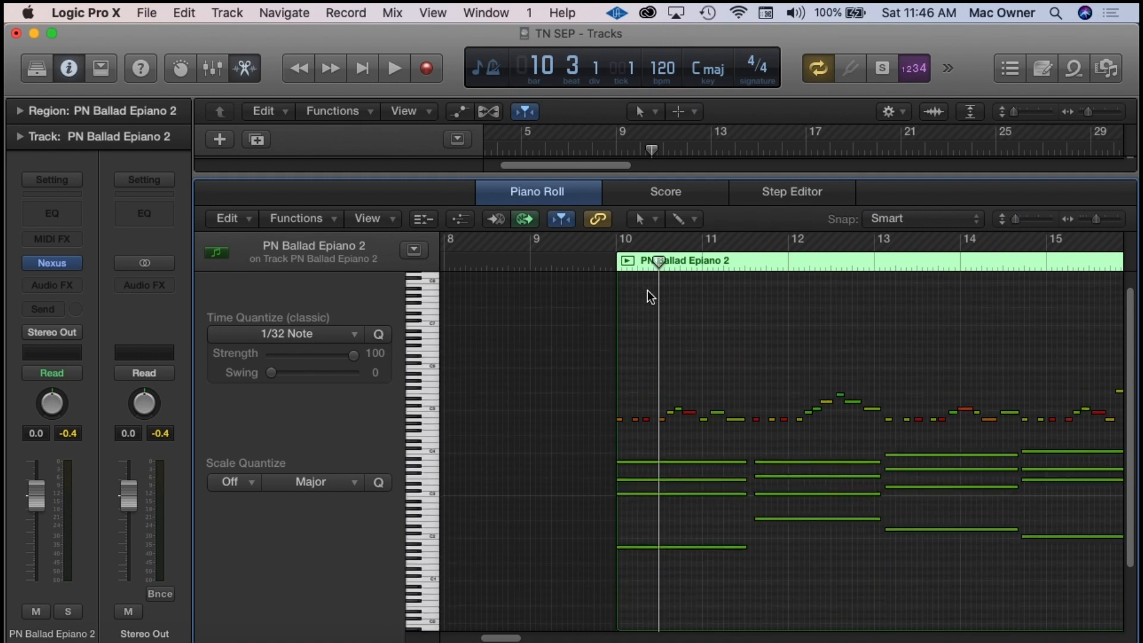
drag(573, 347, 1088, 567)
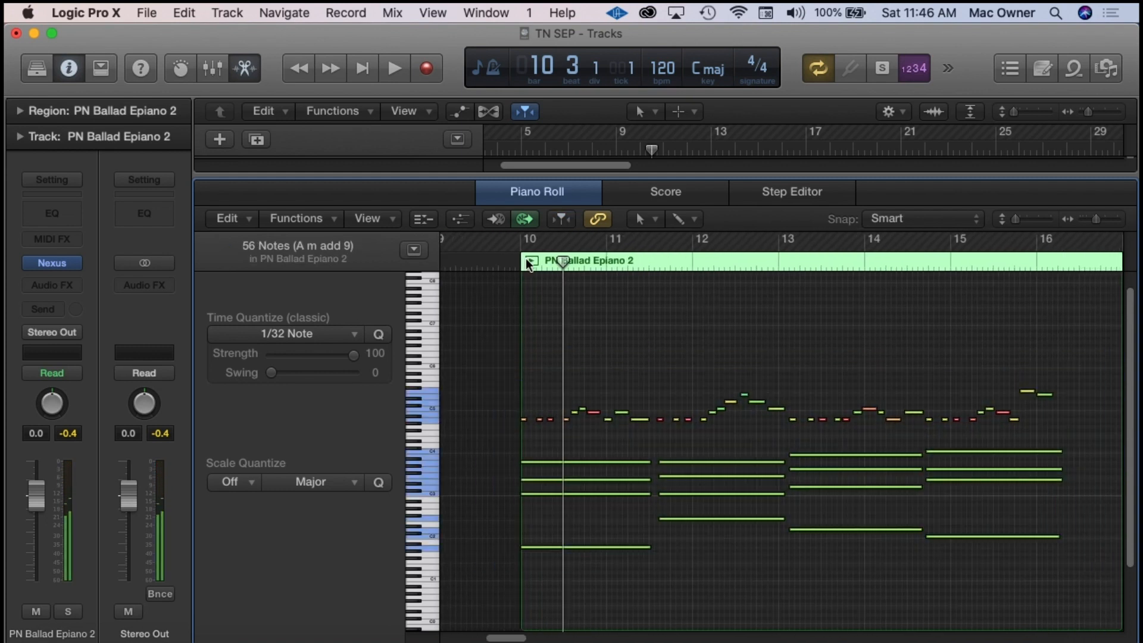
drag(563, 260, 988, 297)
key(super+v)
drag(1070, 340, 331, 333)
drag(1097, 219, 1090, 222)
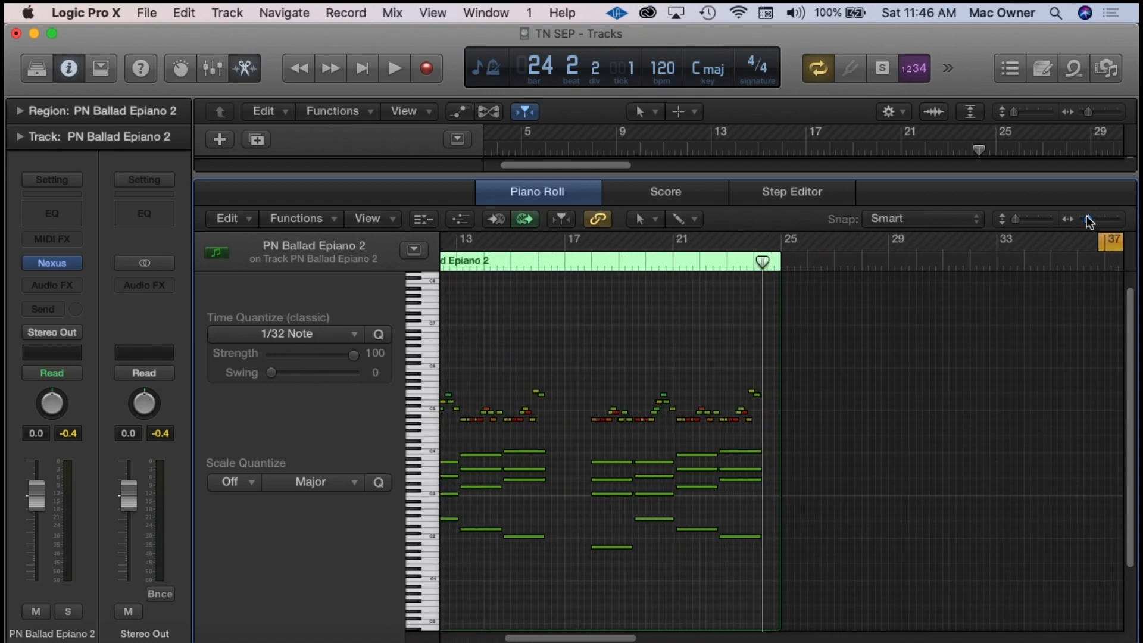
Close the Piano Roll and split the extended PN Ballad Epiano 2 region at bar 17.
click(244, 69)
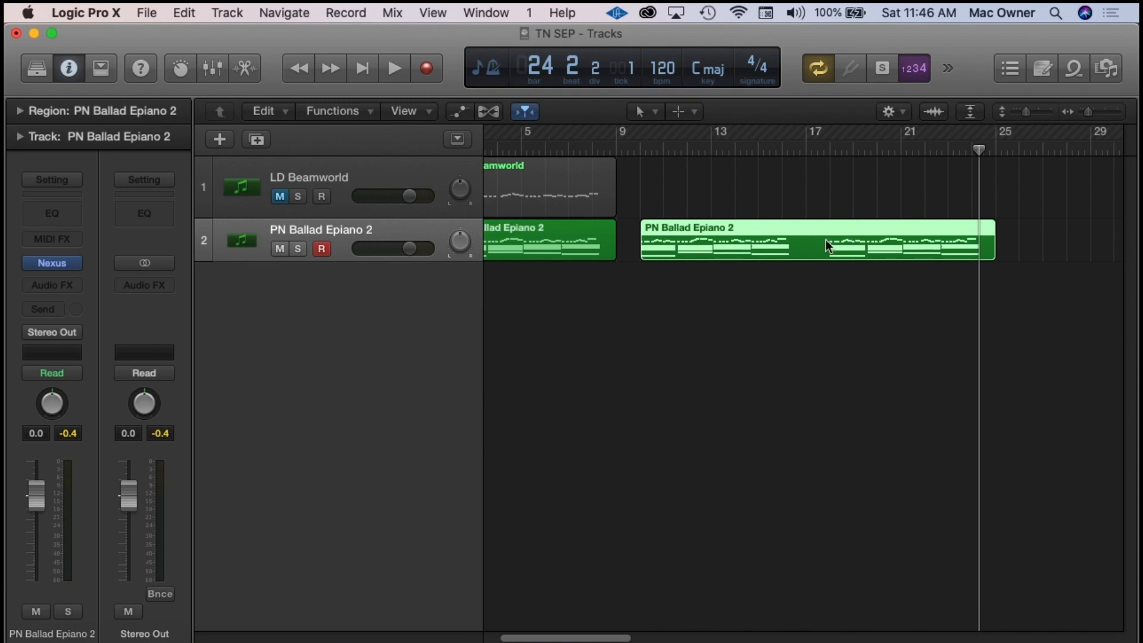
drag(979, 153, 804, 160)
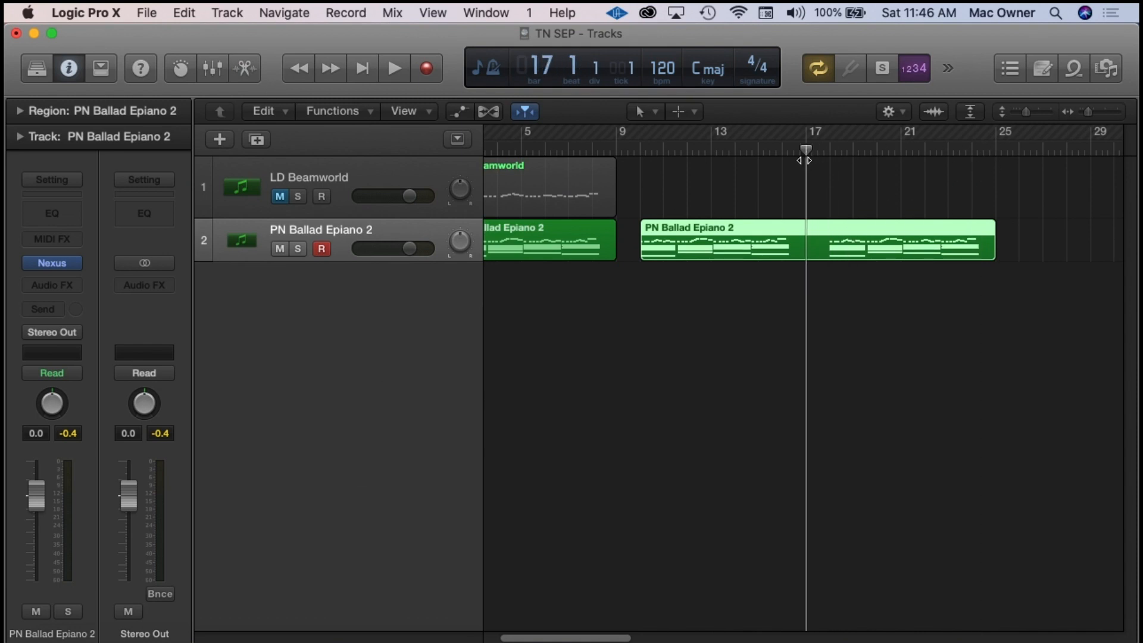
click(808, 254)
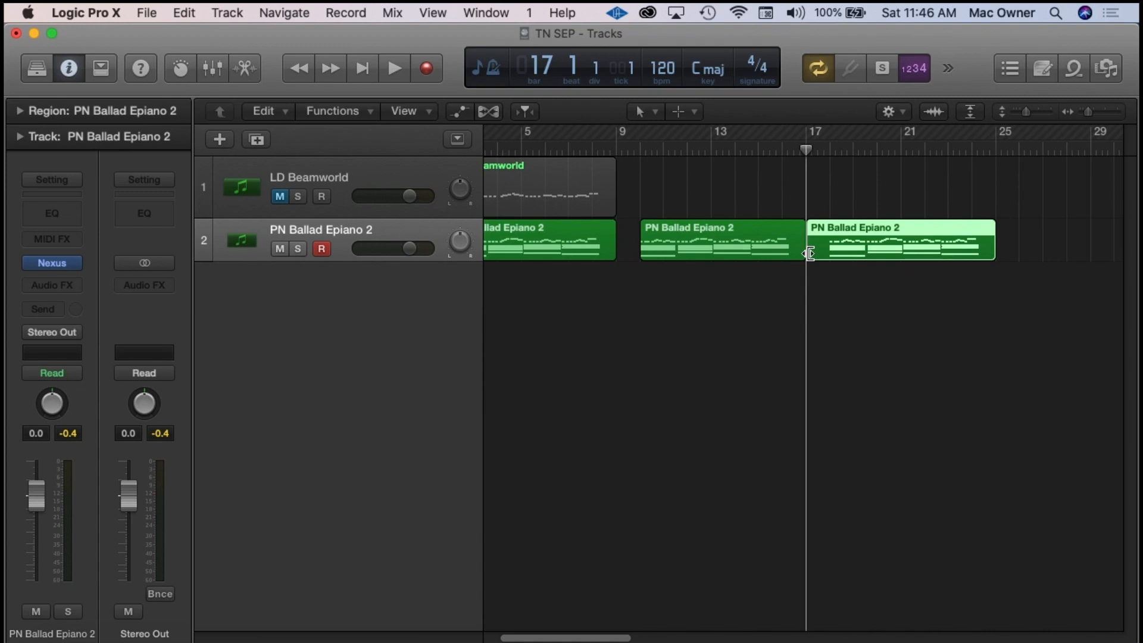
Move the second PN Ballad Epiano 2 region from the split so that it starts at bar 19.
click(841, 332)
click(821, 241)
drag(826, 216, 923, 227)
click(890, 328)
click(863, 255)
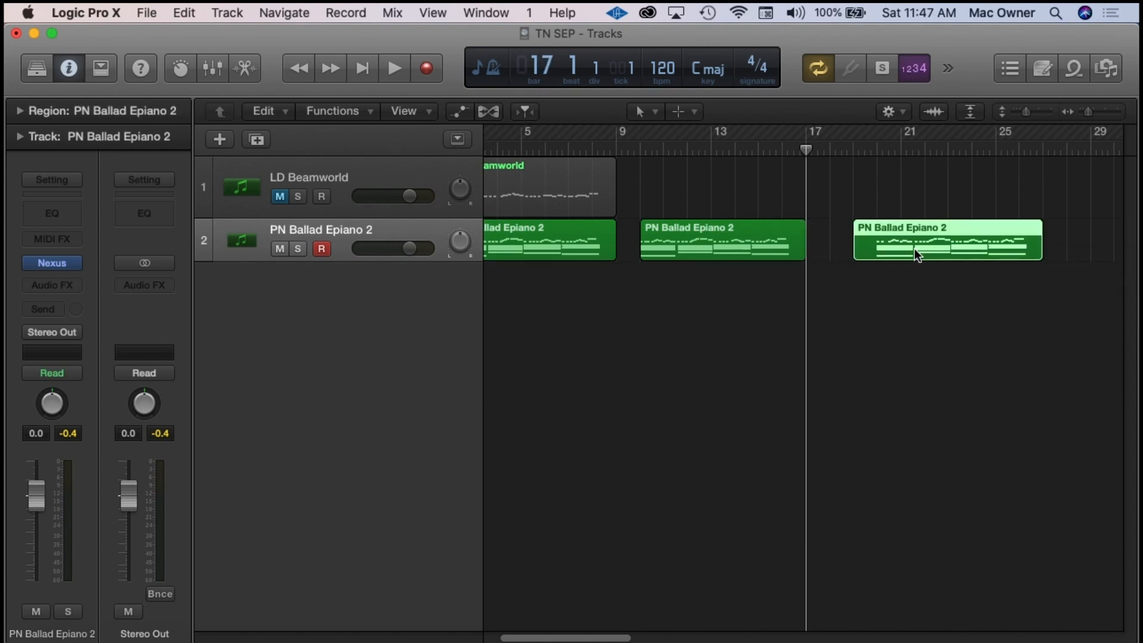
click(925, 280)
drag(899, 290, 871, 256)
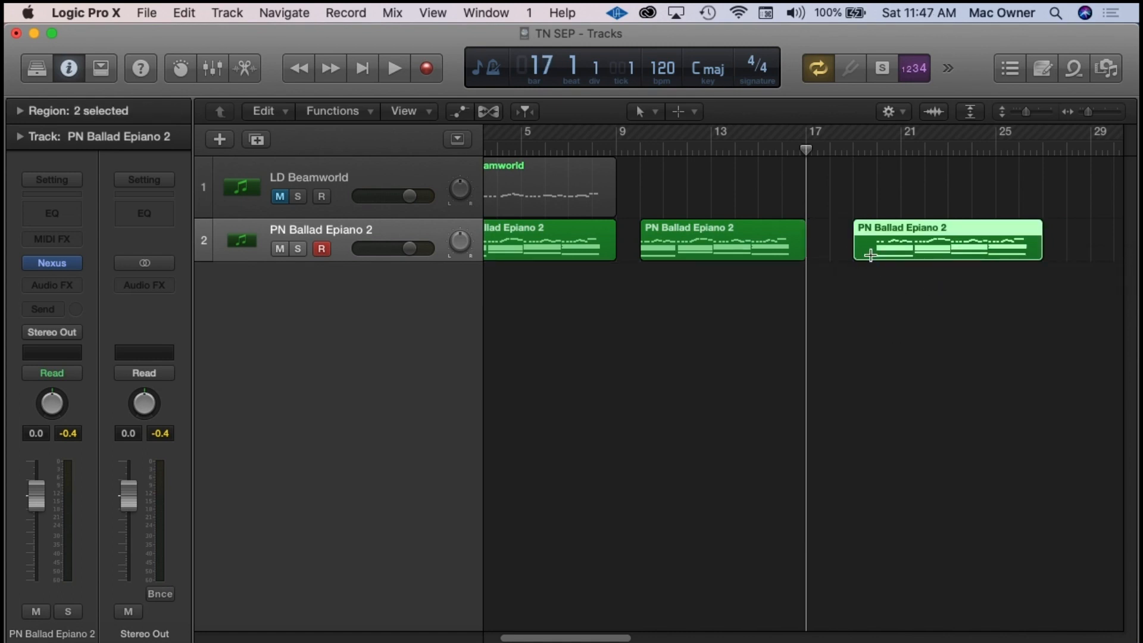
click(903, 310)
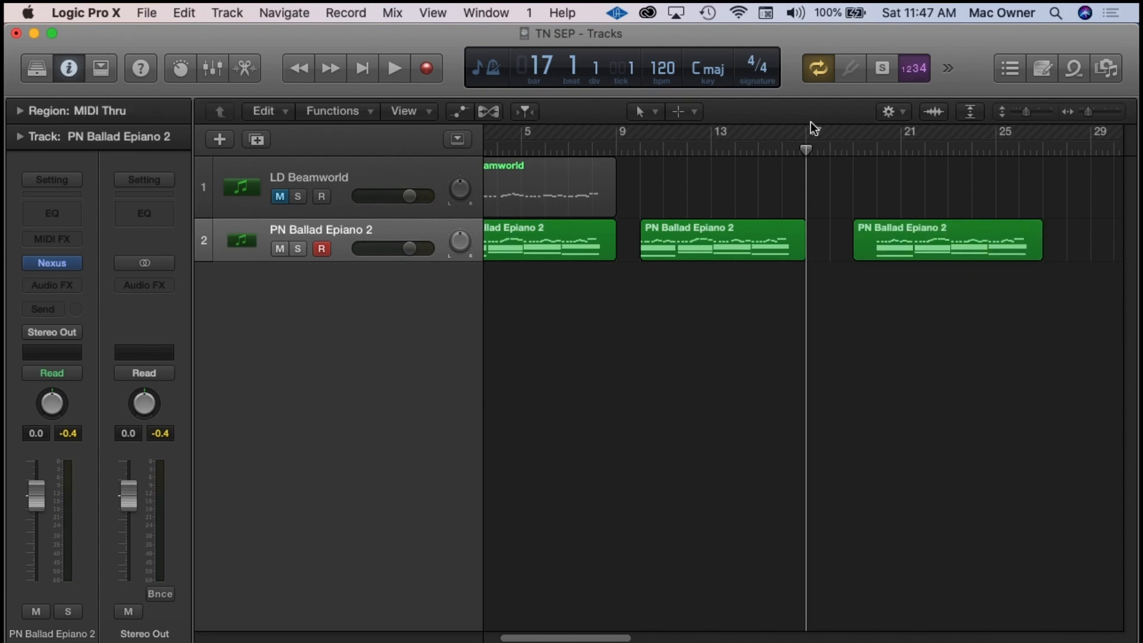
Set the cycle area to the region starting at bar 19 and open that region in the Piano Roll.
click(930, 240)
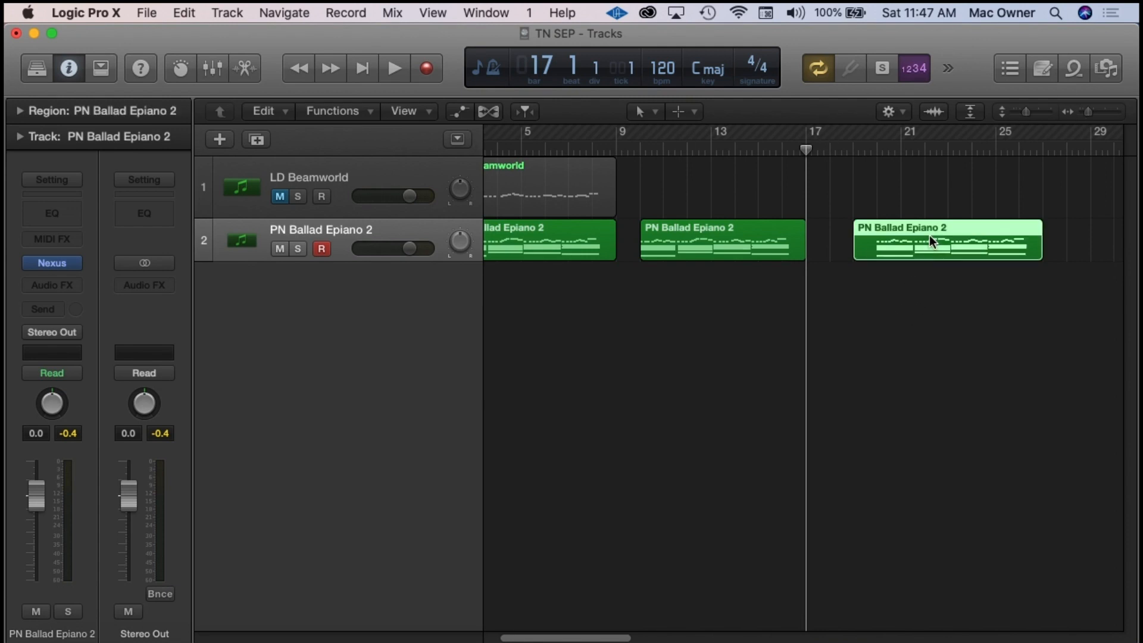
key(super+u)
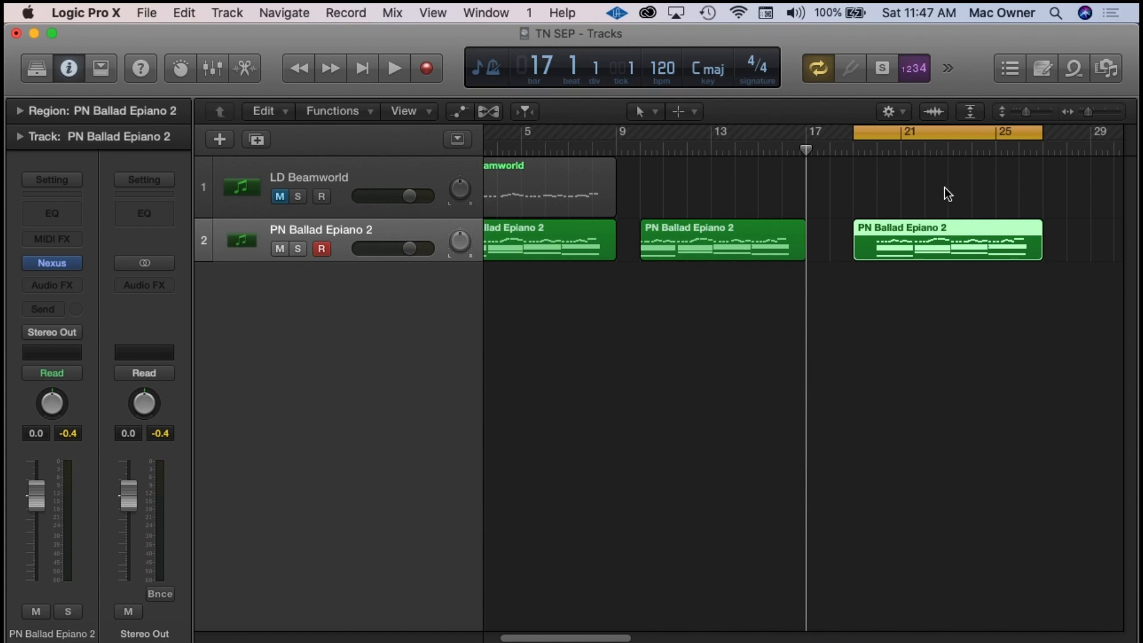
double_click(920, 234)
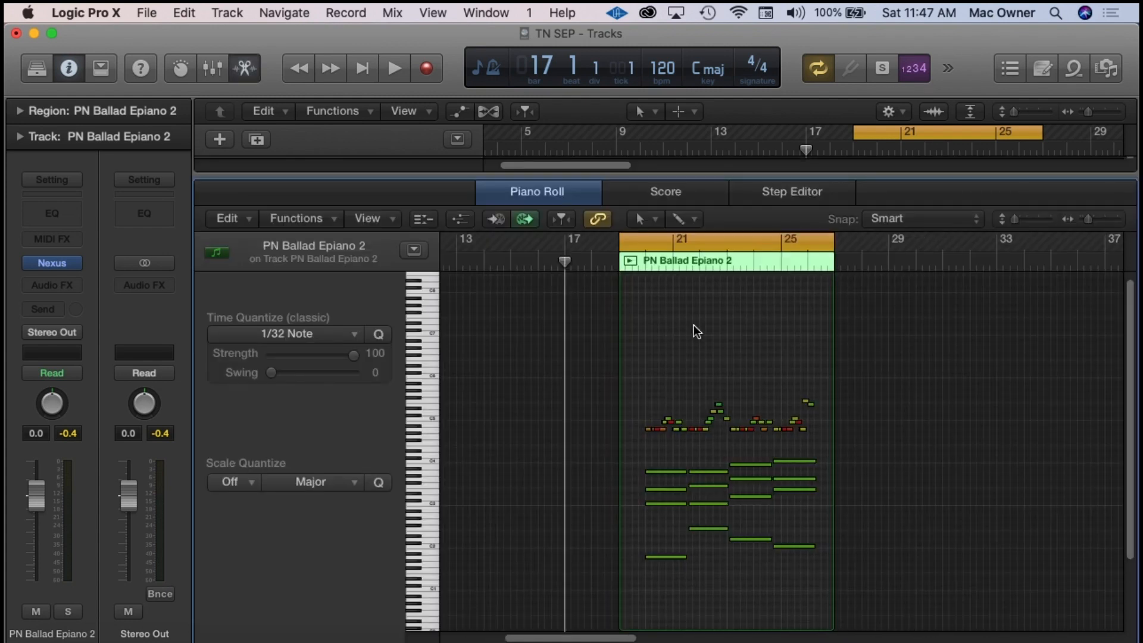
drag(1091, 219, 1102, 219)
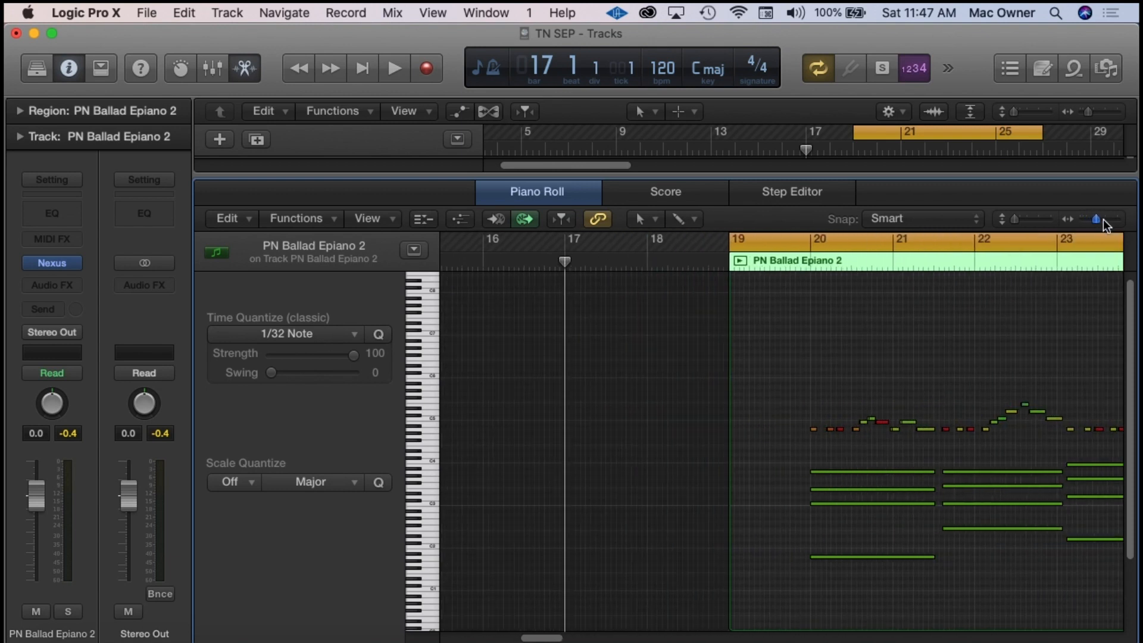
Quantize only the upper melody notes of the copied region to 1/64 Note.
drag(1134, 327, 538, 588)
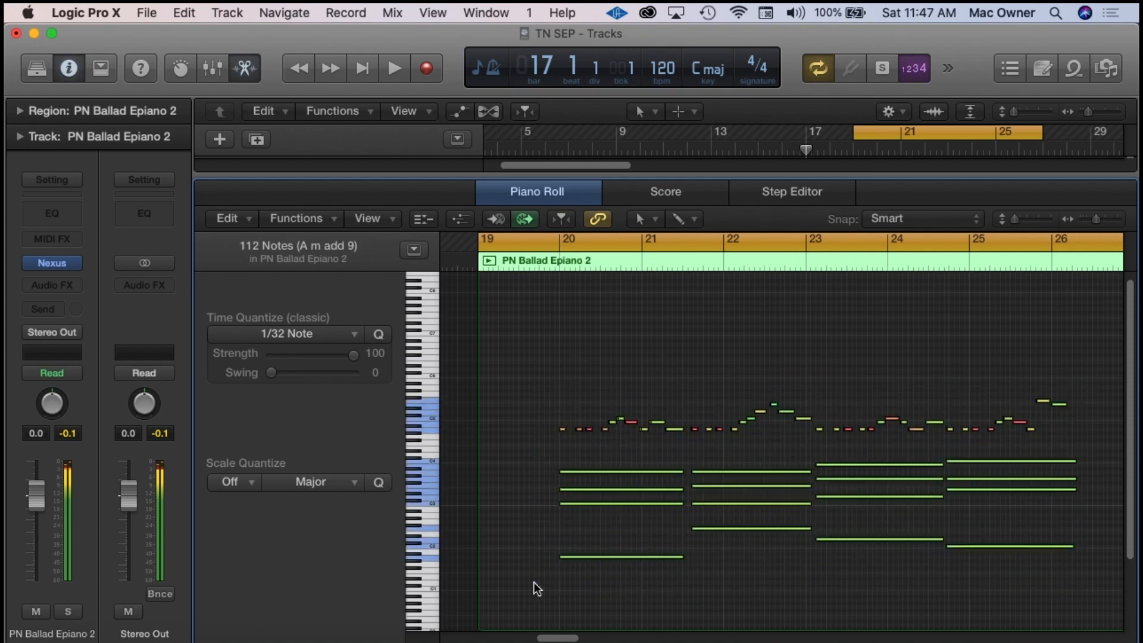
click(665, 326)
drag(1098, 363, 553, 447)
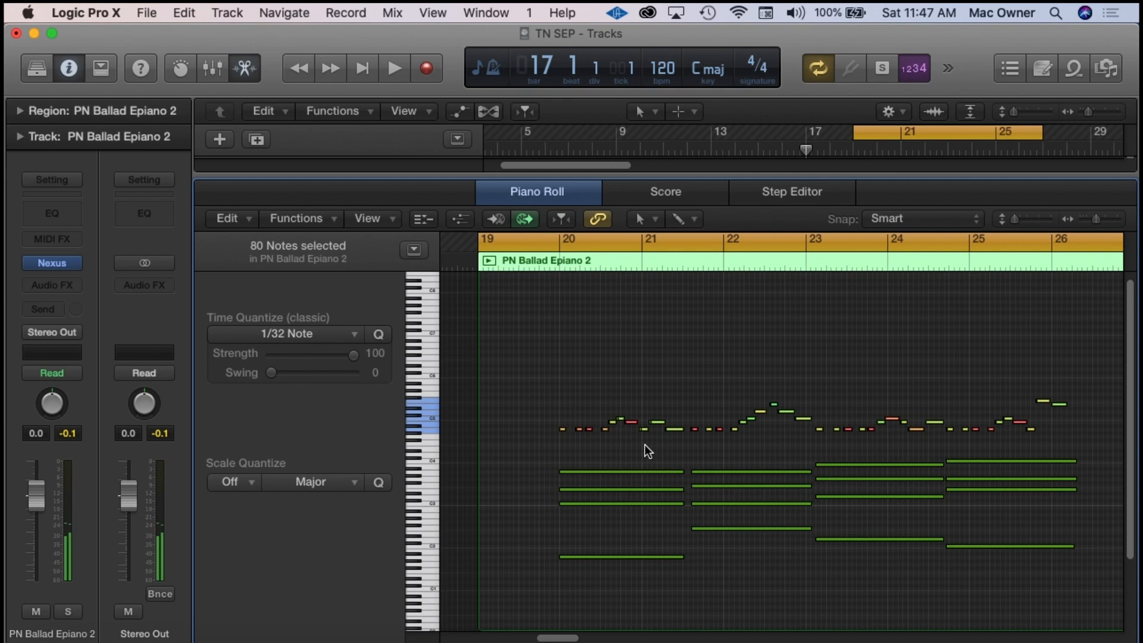
click(354, 335)
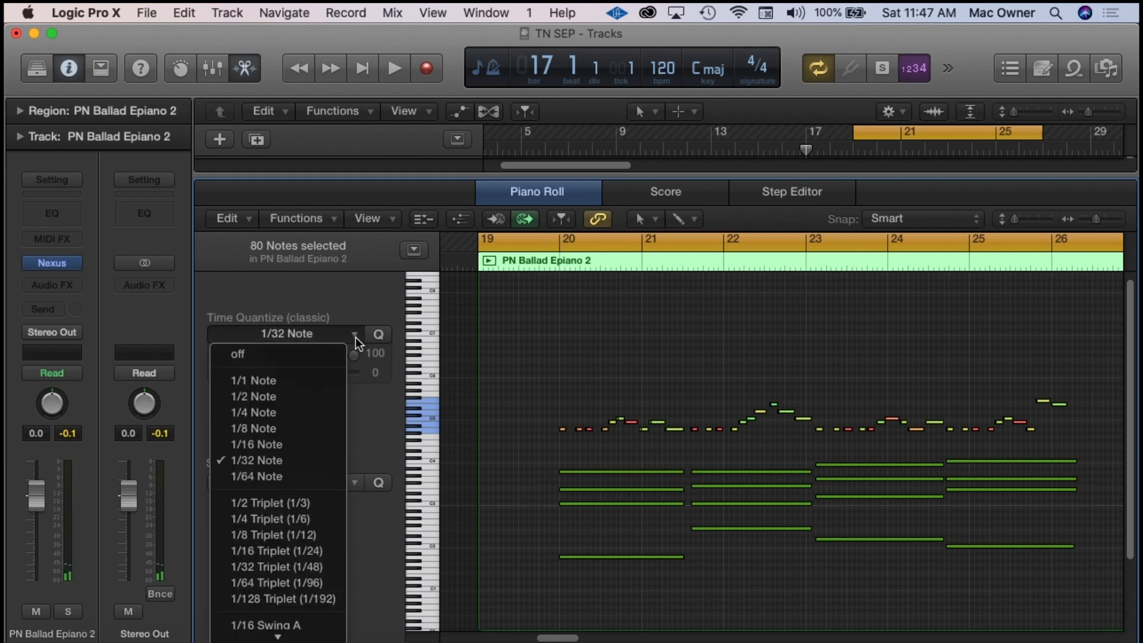
click(298, 477)
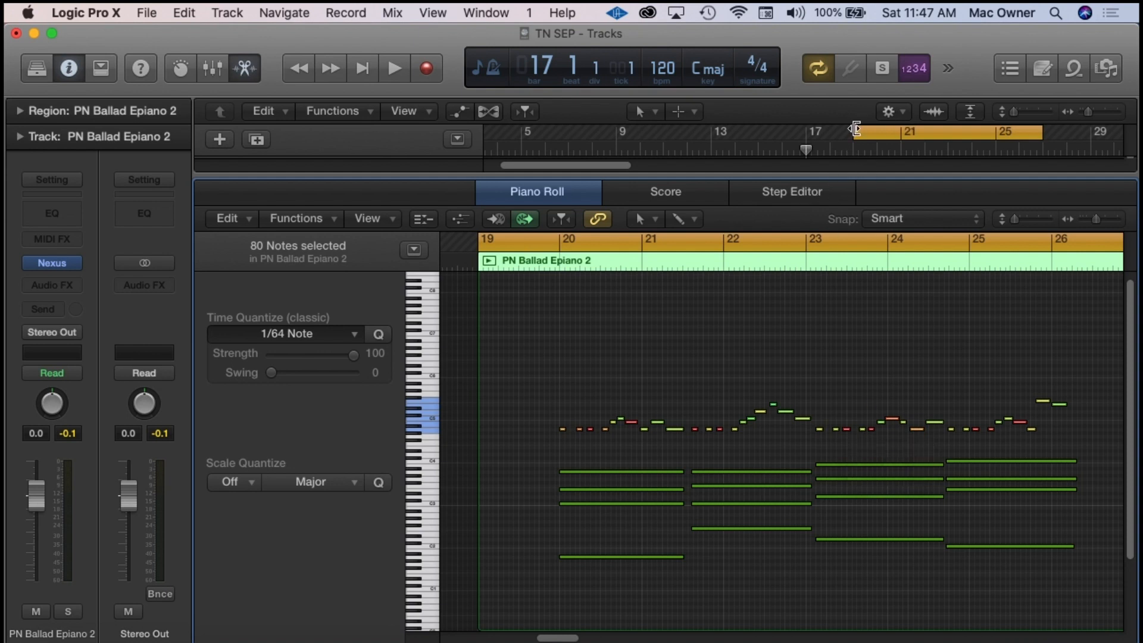
Start the cycle area at bar 20 and play the 1/64 Note quantized melody.
drag(854, 131, 877, 130)
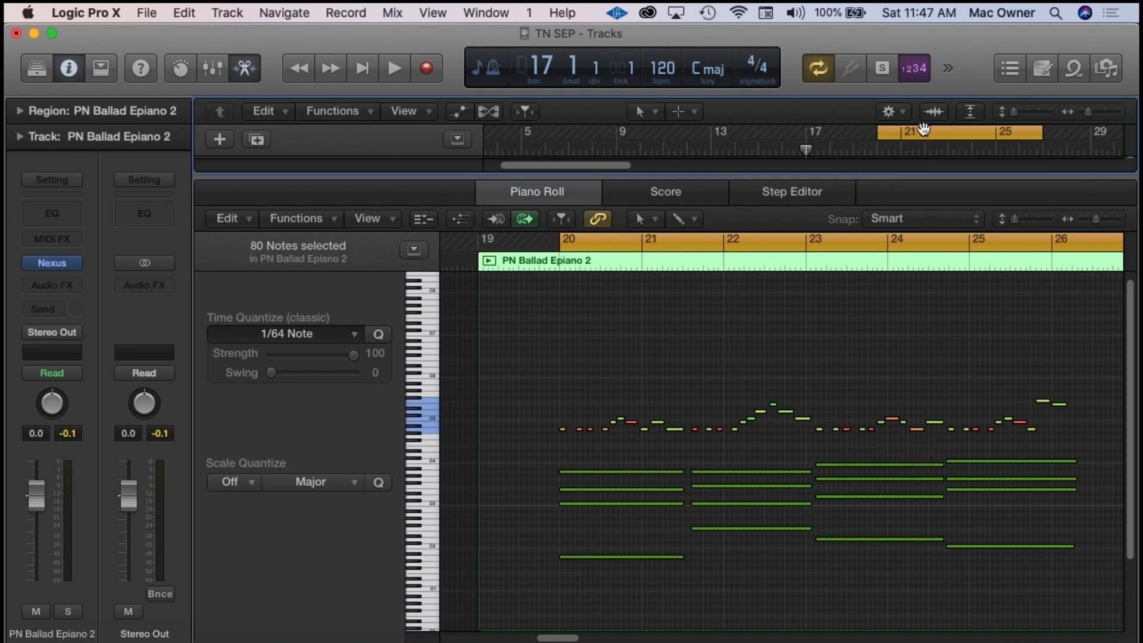
key(space)
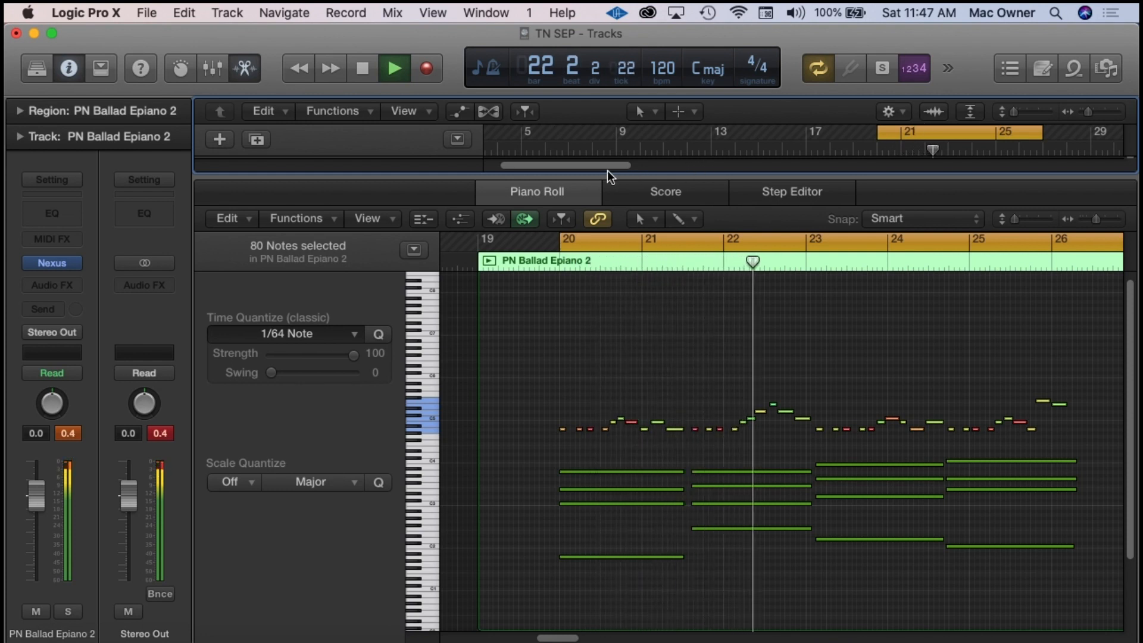
key(space)
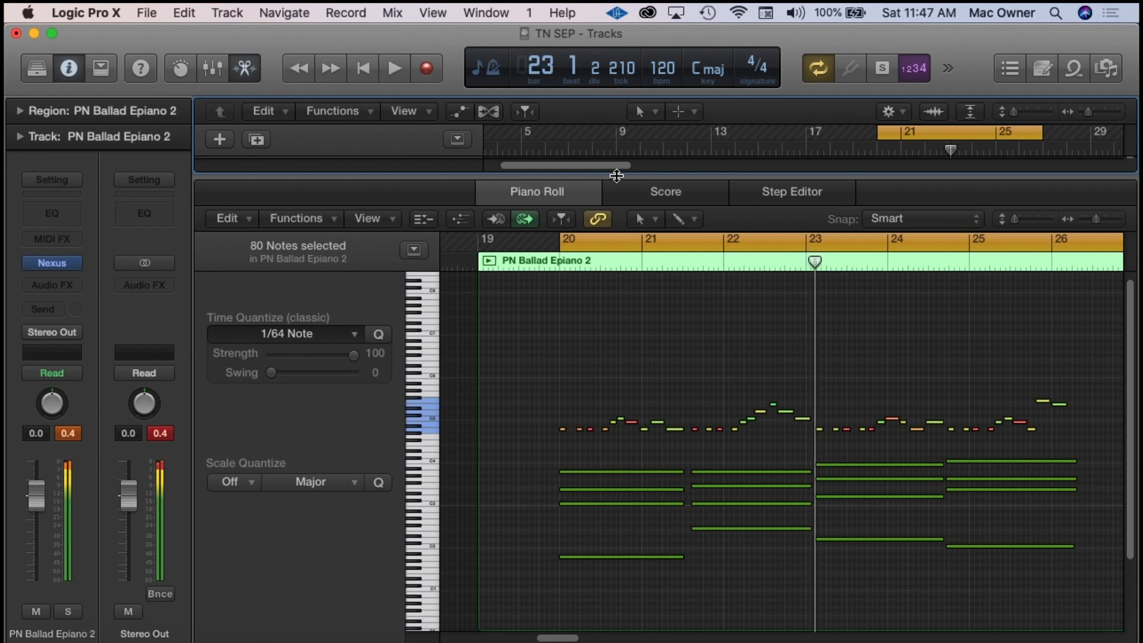
Insert a stereo Adaptive Limiter from the Dynamics effects on the Stereo Out channel.
click(159, 288)
mouse_move(151, 350)
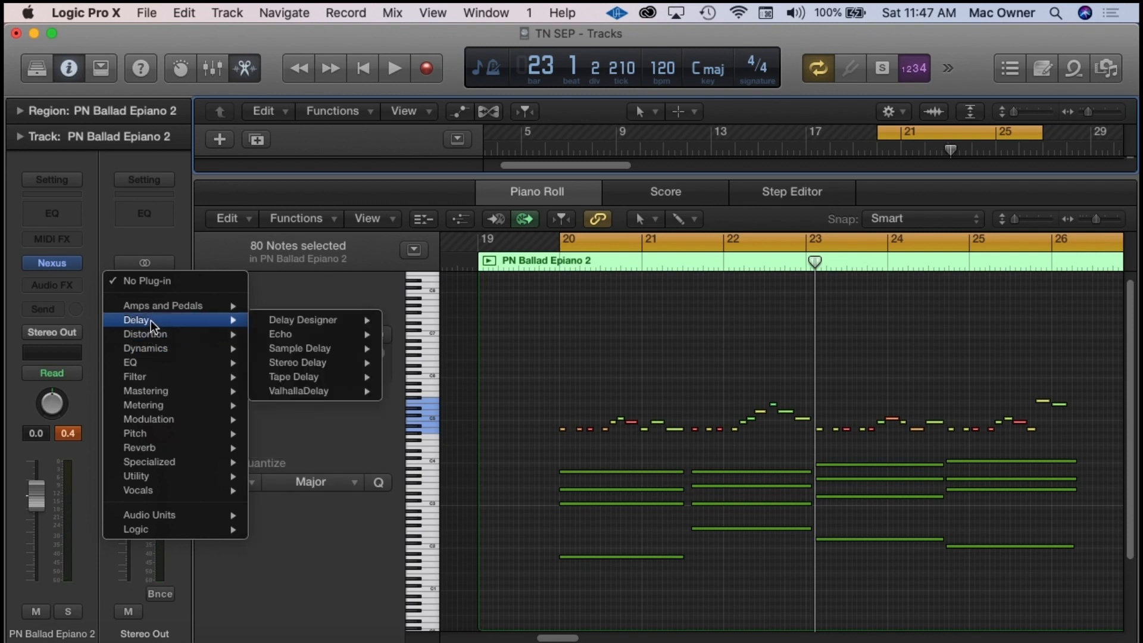
mouse_move(143, 381)
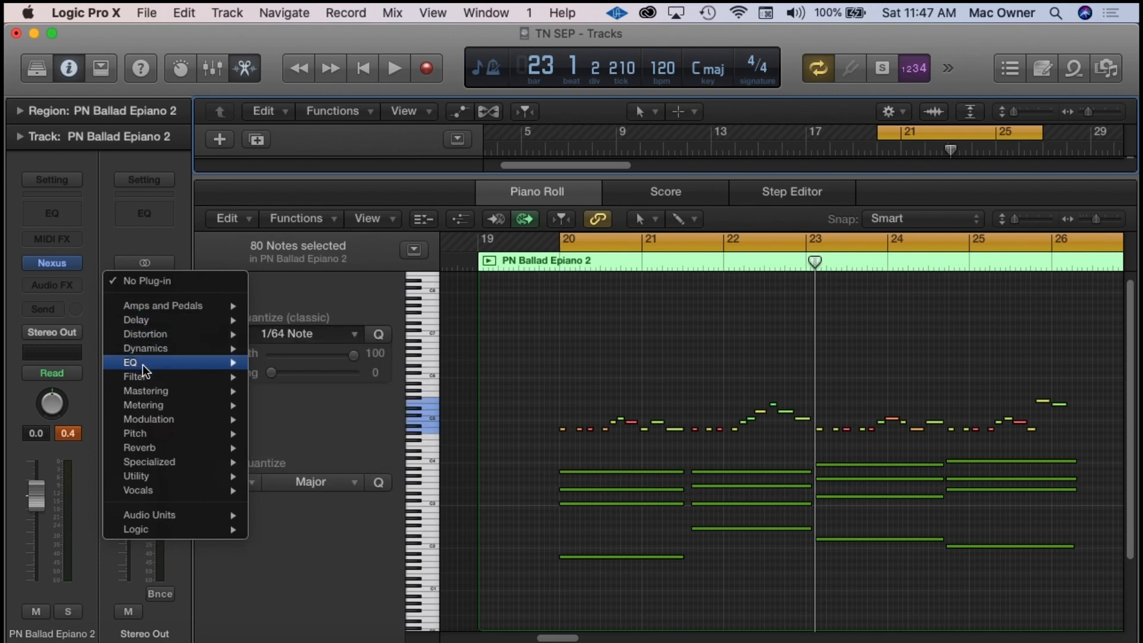
mouse_move(158, 480)
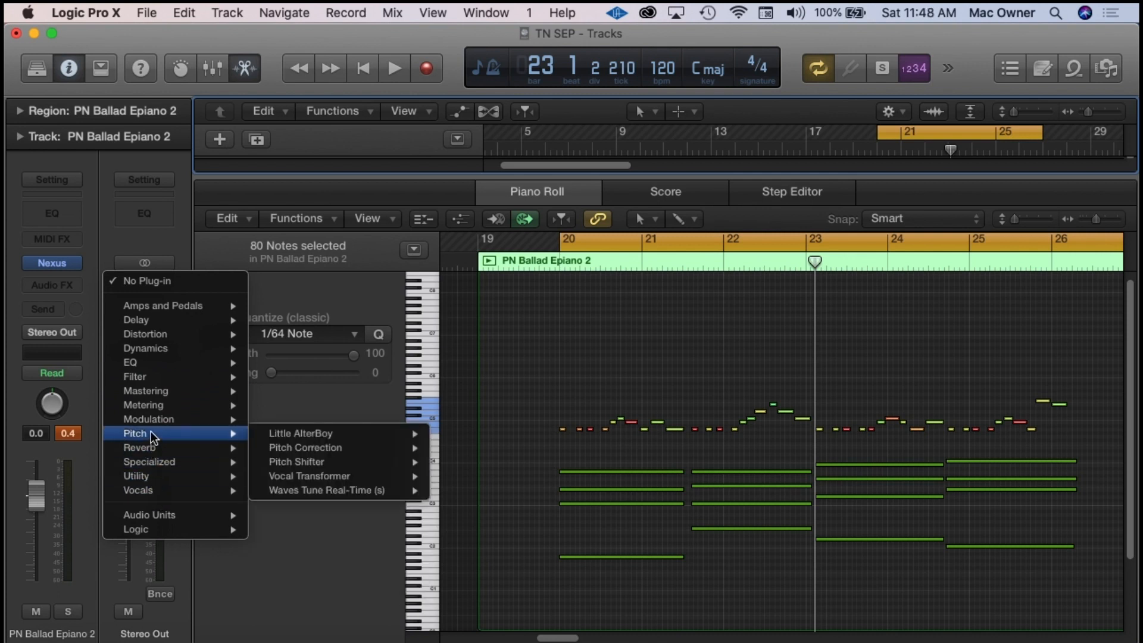
mouse_move(149, 395)
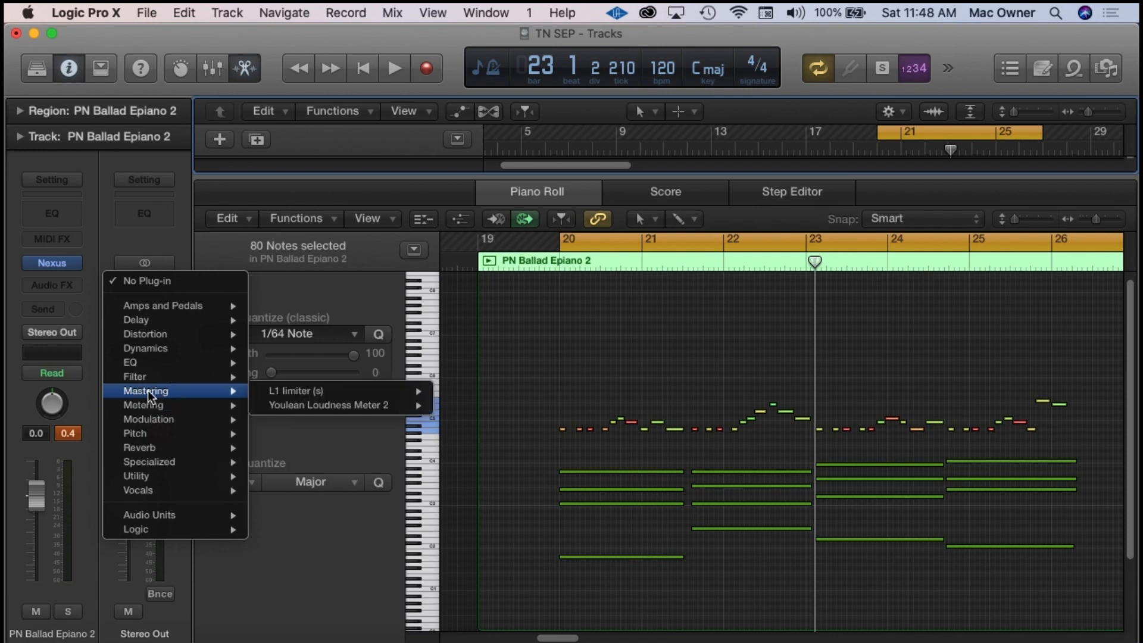
mouse_move(148, 367)
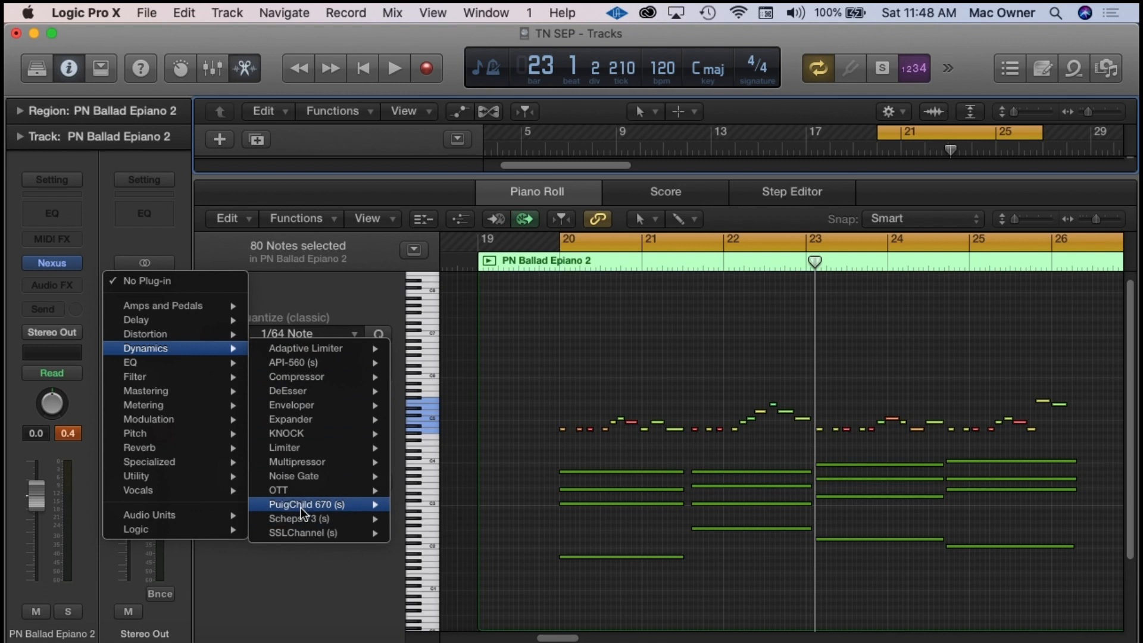
mouse_move(301, 493)
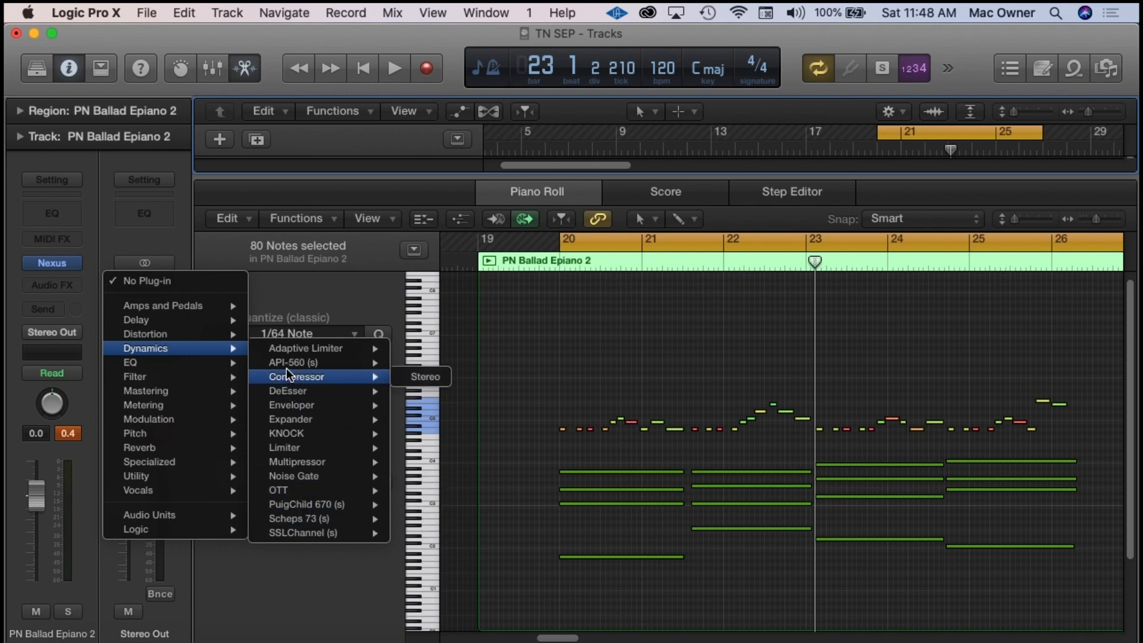
mouse_move(284, 347)
mouse_move(198, 328)
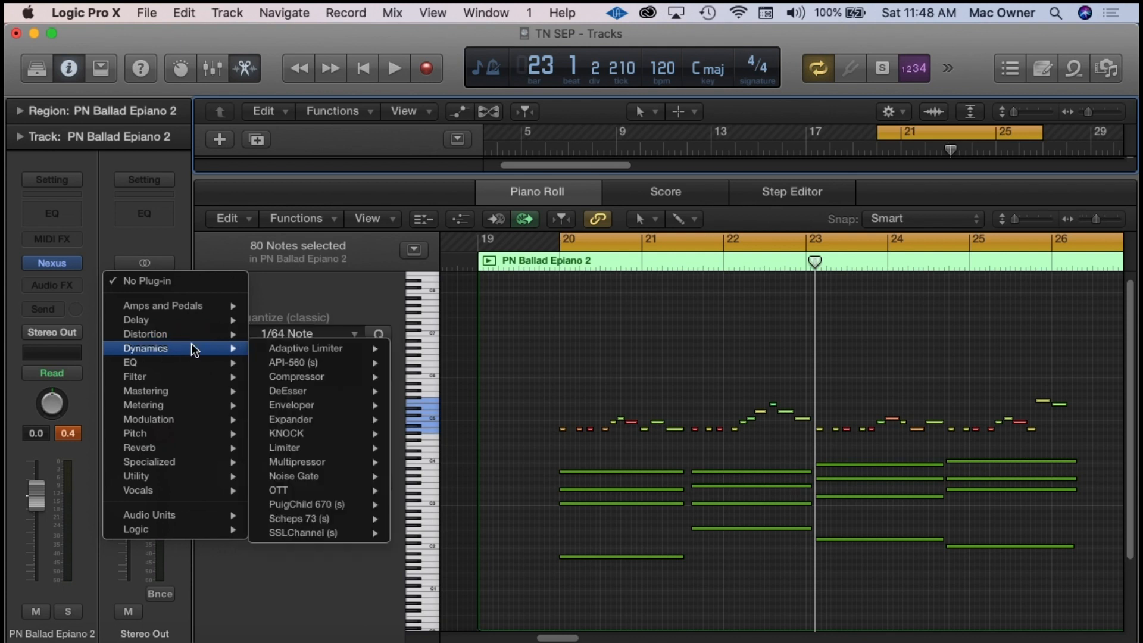
mouse_move(365, 350)
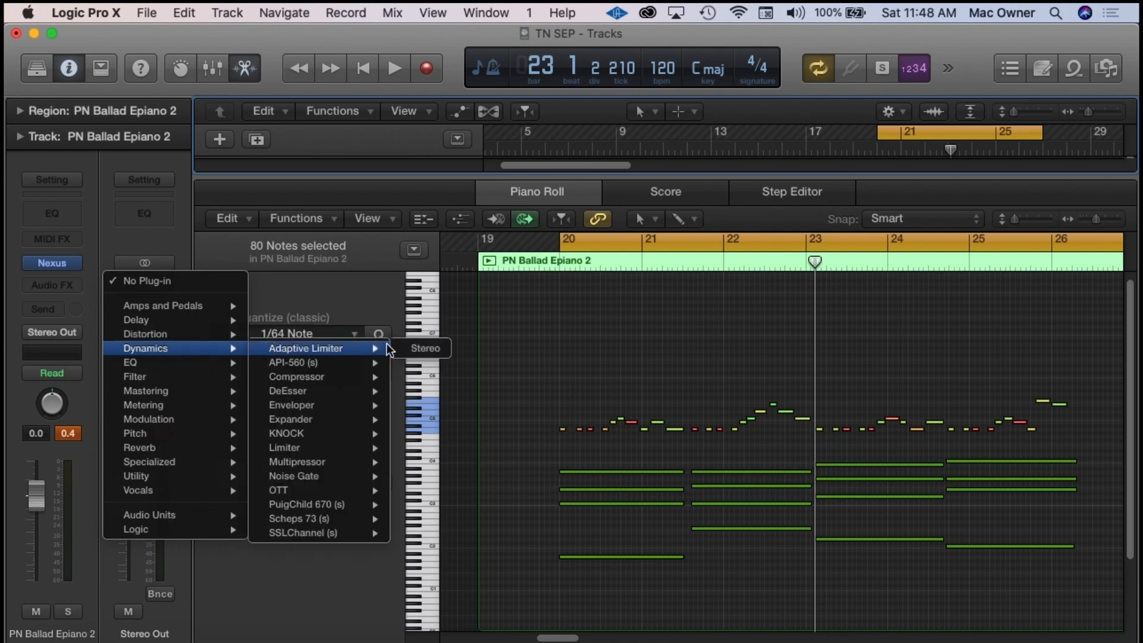
click(449, 349)
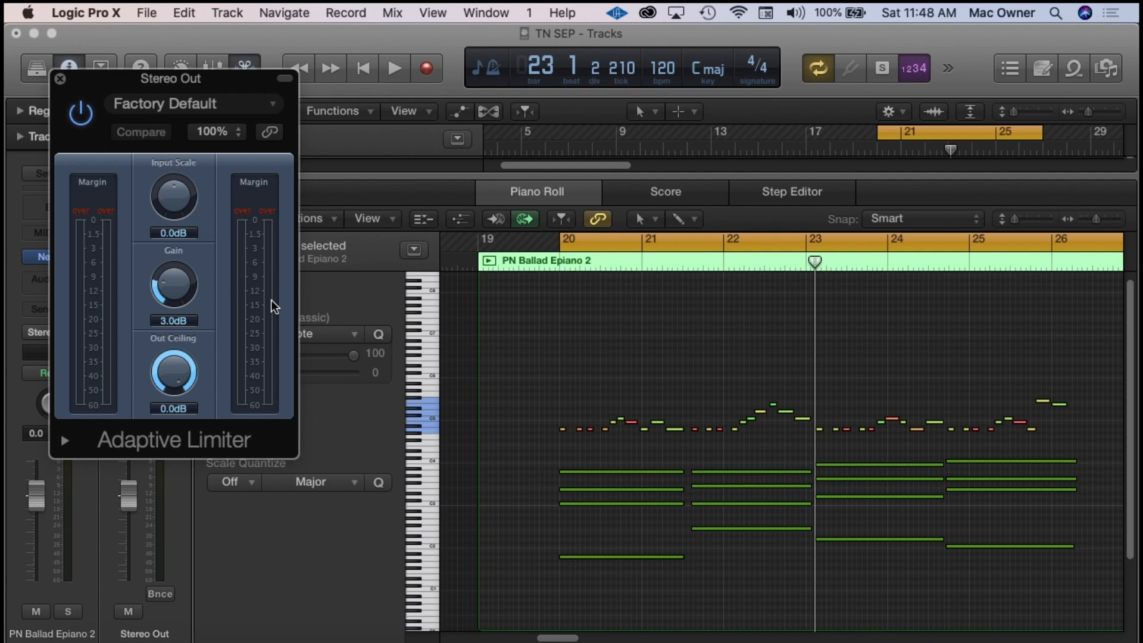
Set the Adaptive Limiter's Out Ceiling to -1.0 dB and close the plug-in window.
drag(168, 297, 166, 292)
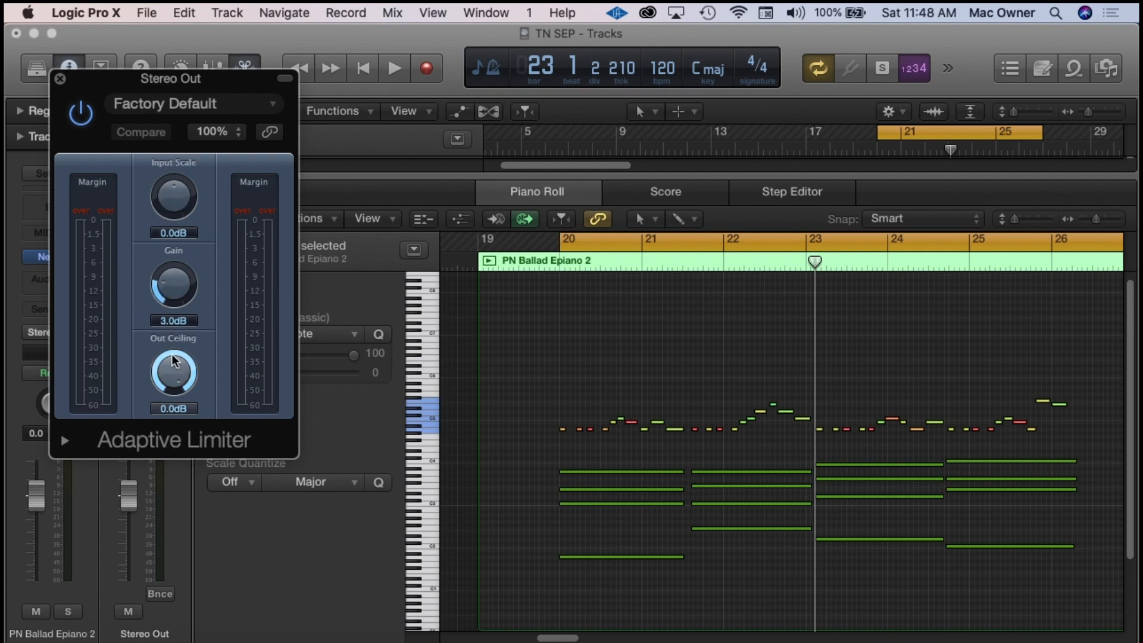
drag(172, 357, 138, 487)
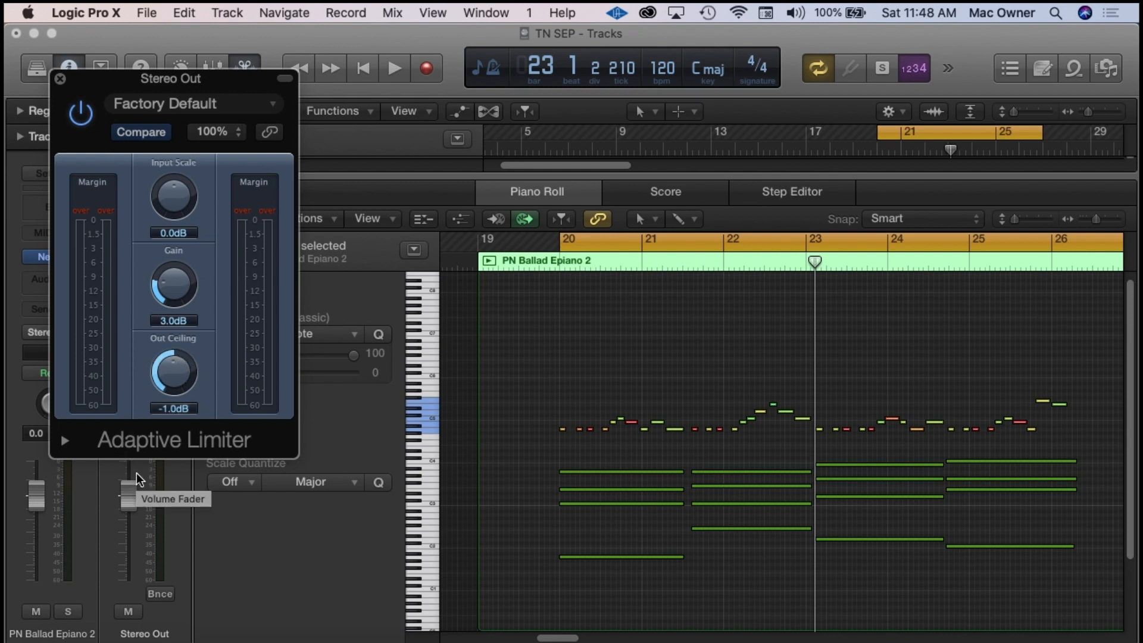
click(60, 78)
Reset the Stereo Out peak level and lower the PN Ballad Epiano 2 volume to -4.3 dB during playback.
click(159, 433)
key(space)
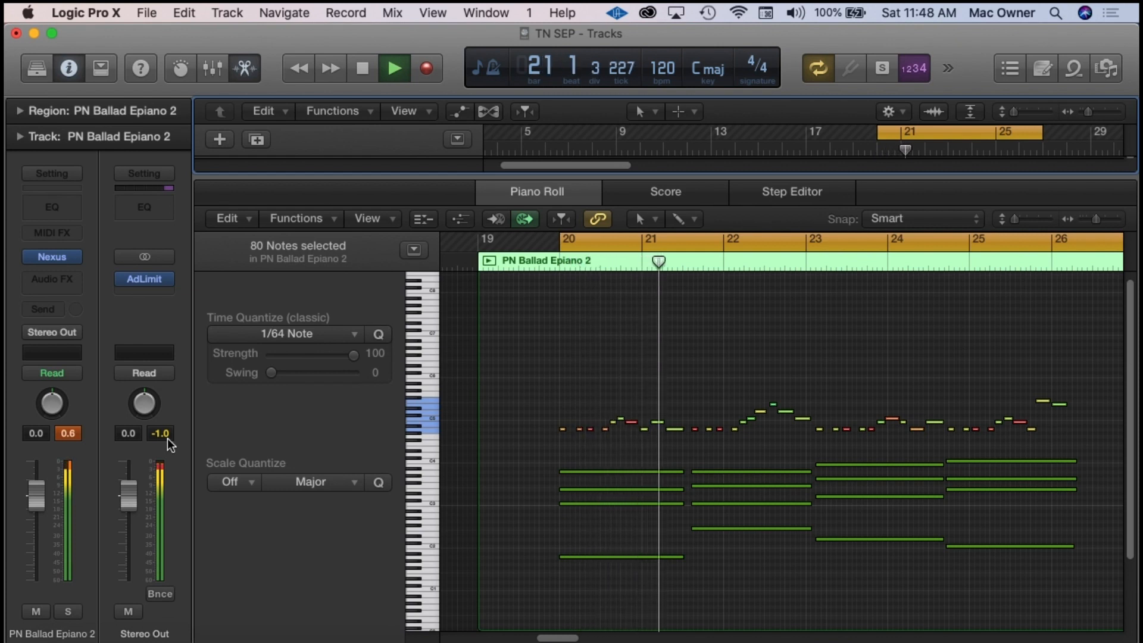
drag(37, 495, 34, 541)
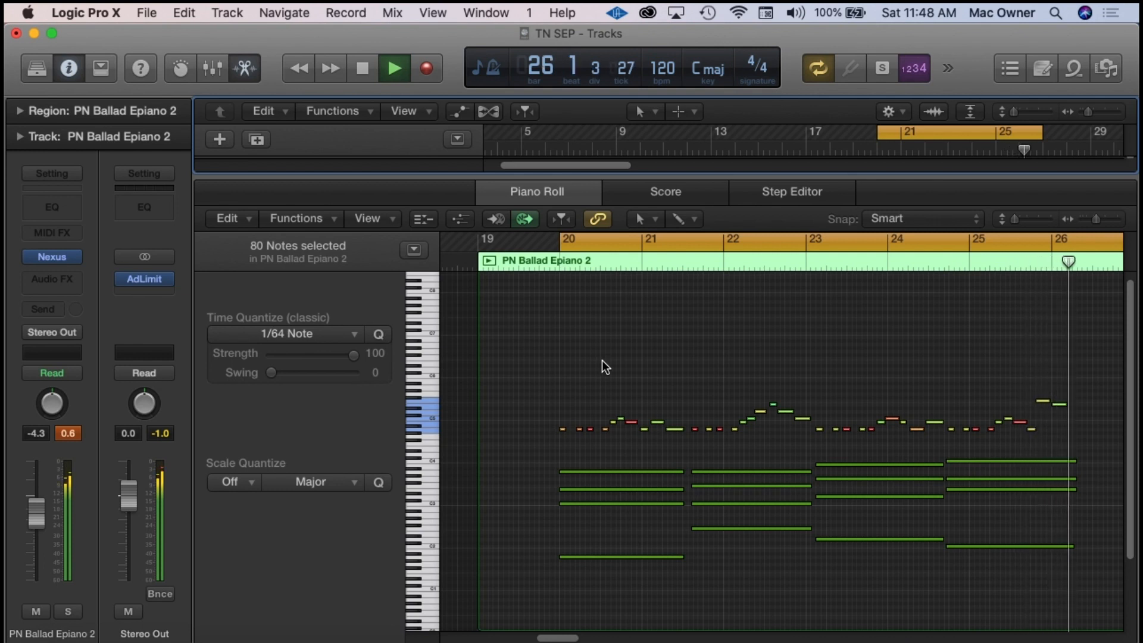
key(space)
Examine how the quantized melody notes around bars 23 to 26 align with the grid, and review the available Time Quantize values.
click(688, 355)
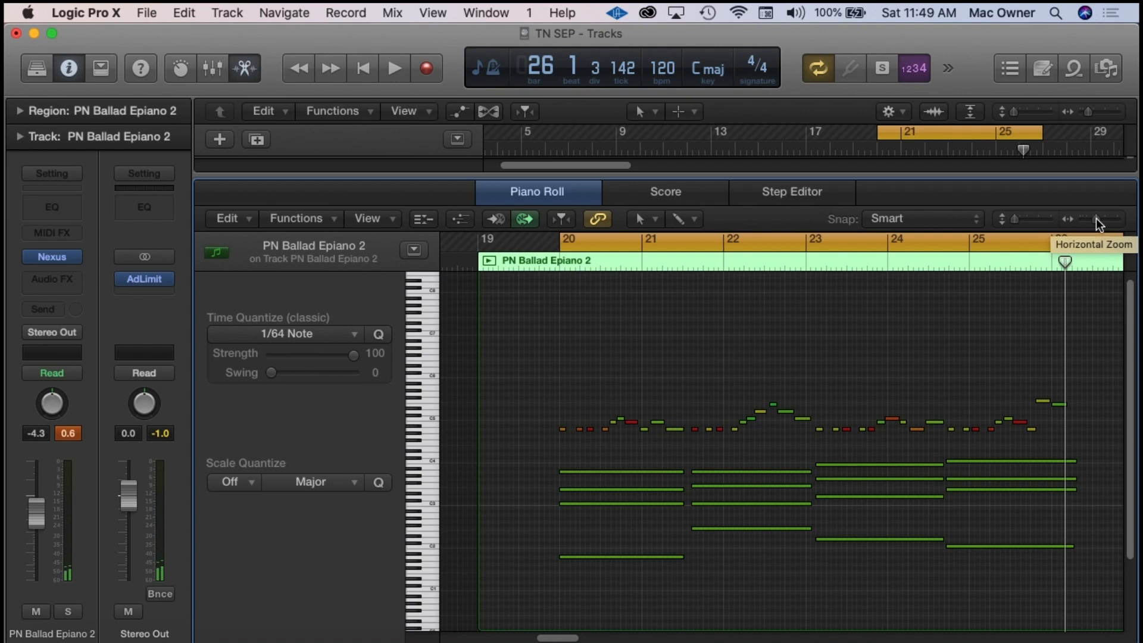
drag(1097, 220, 1130, 222)
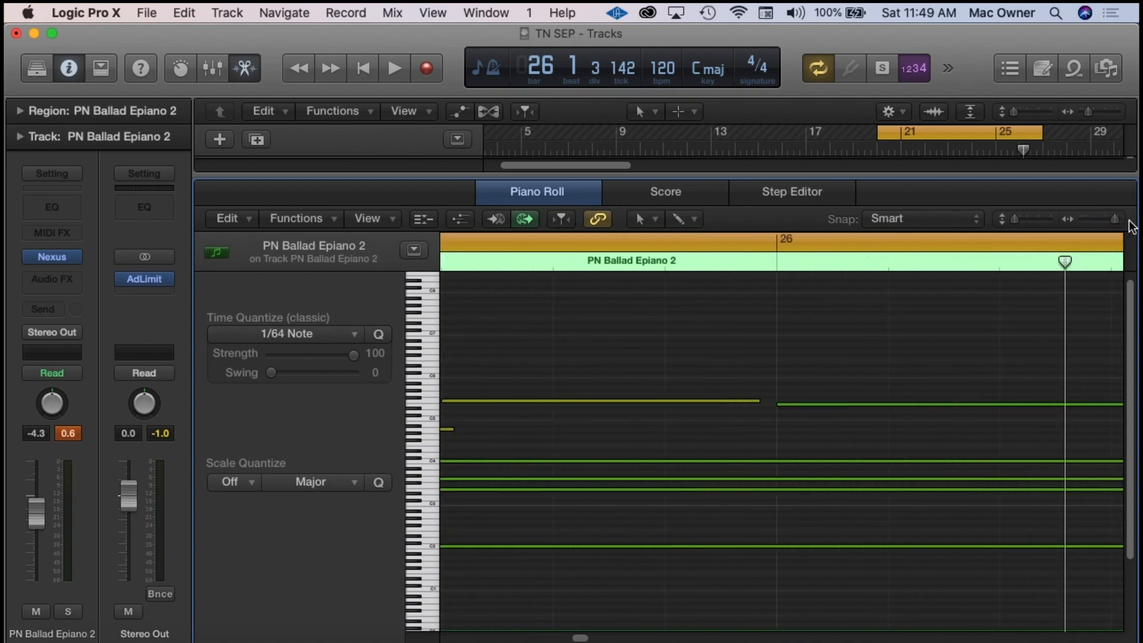
click(789, 405)
click(727, 405)
drag(1065, 262, 689, 263)
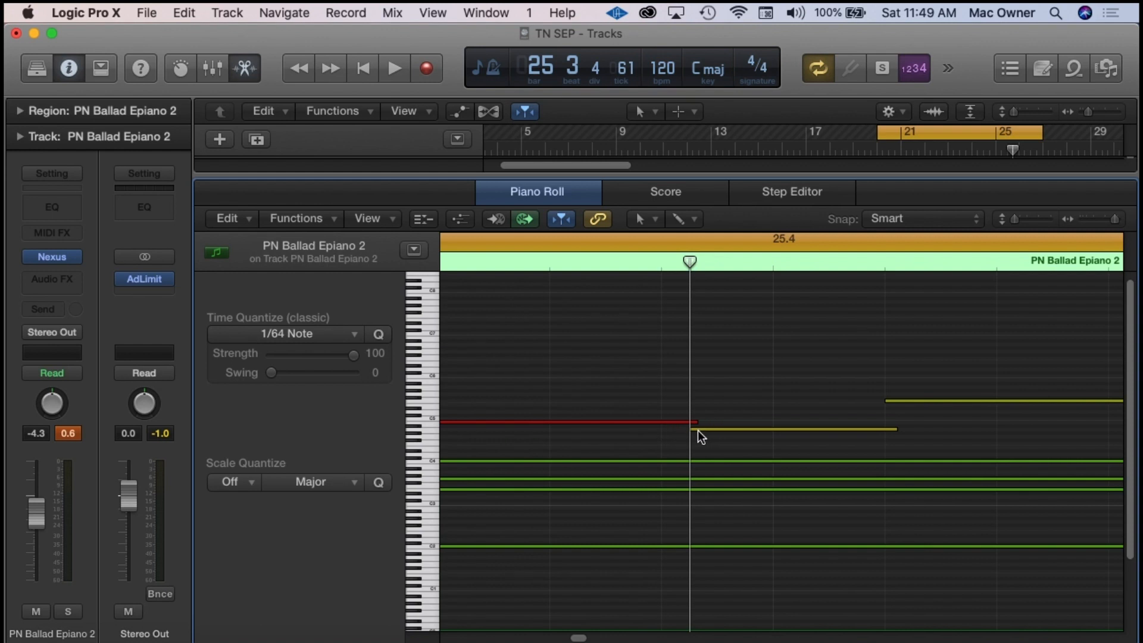
drag(689, 260, 663, 265)
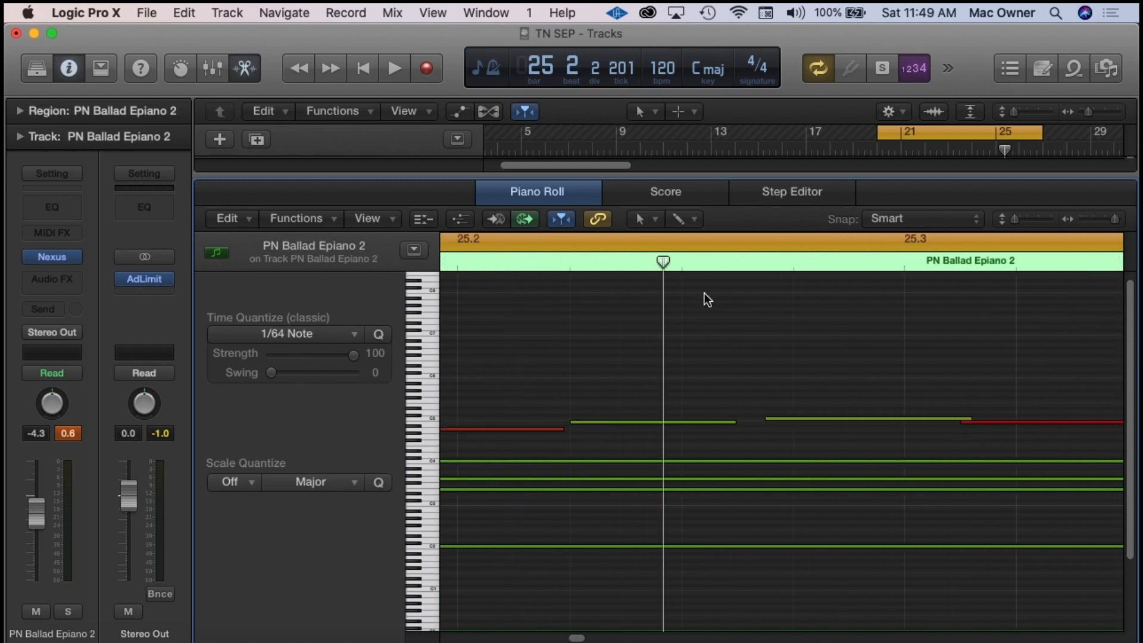
drag(661, 258, 553, 281)
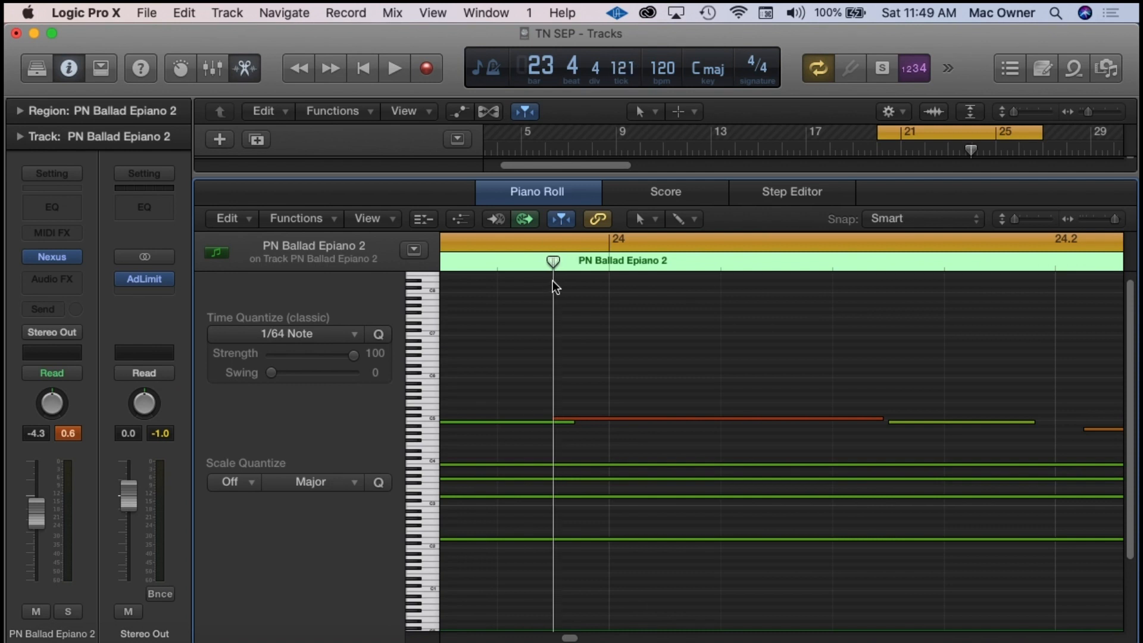
click(360, 334)
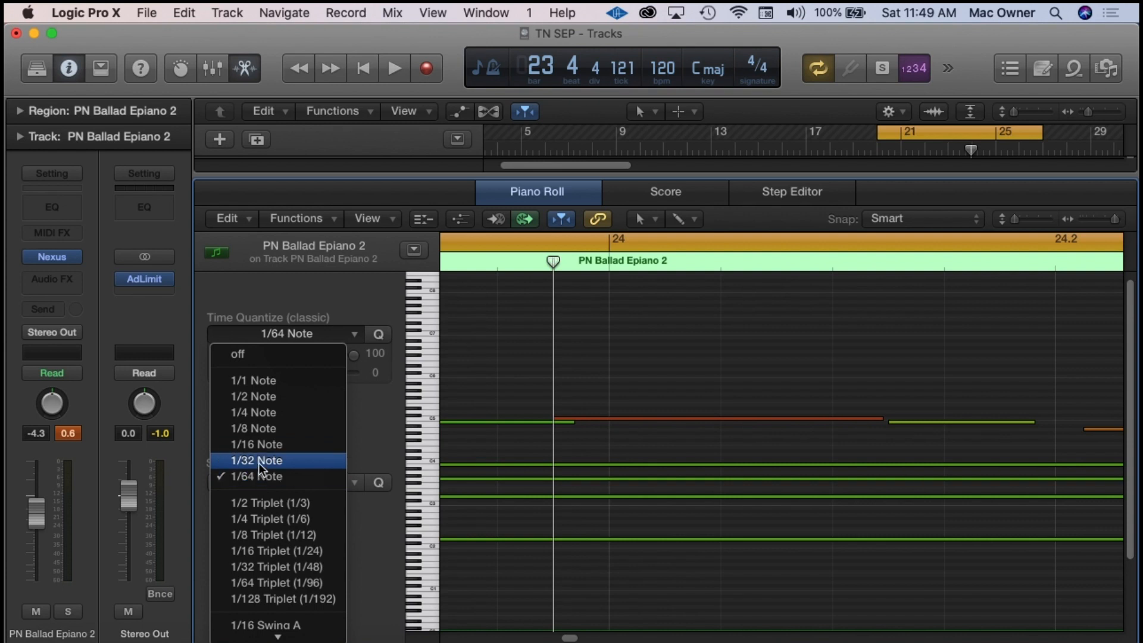
click(686, 350)
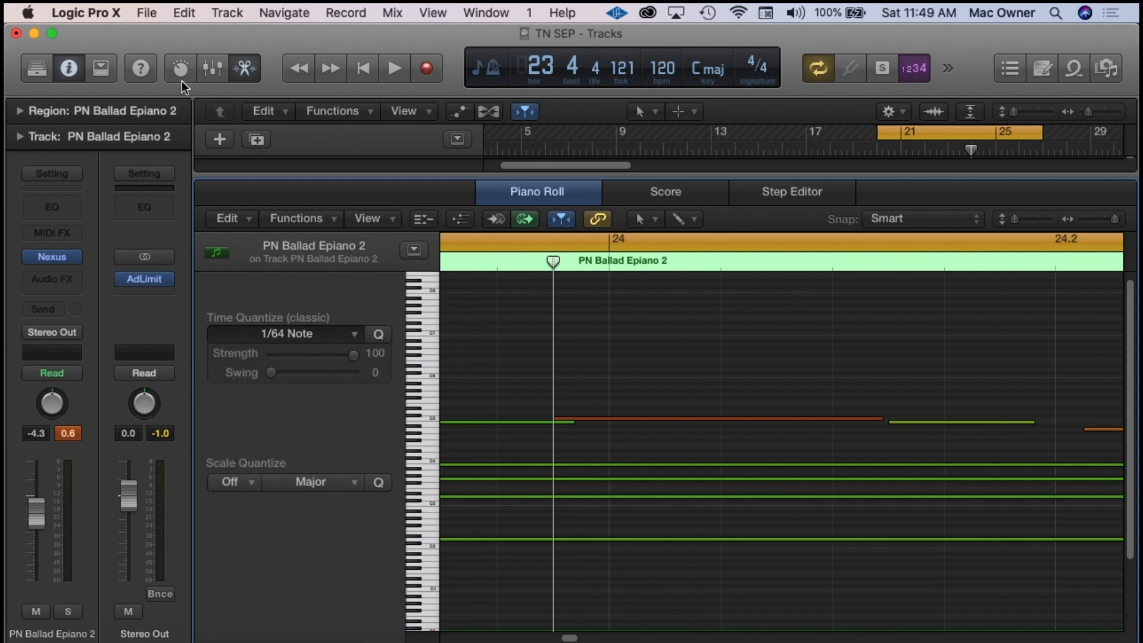
Close the Piano Roll, trim the copied region's start to about the middle of bar 19, and disable the track's record arming.
click(243, 70)
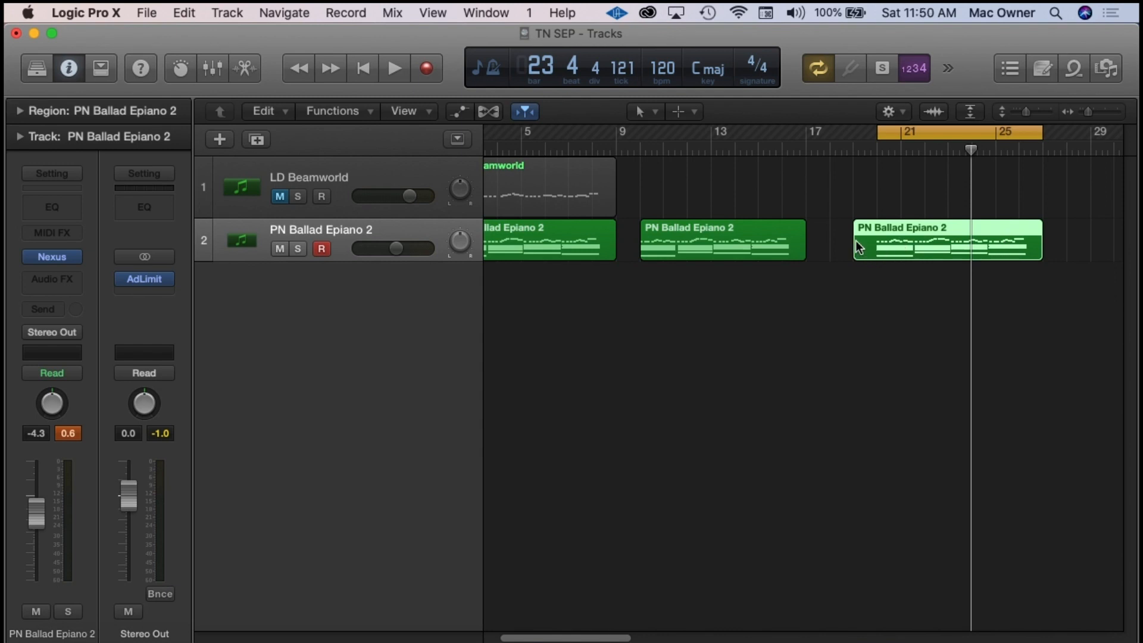
drag(860, 250, 880, 246)
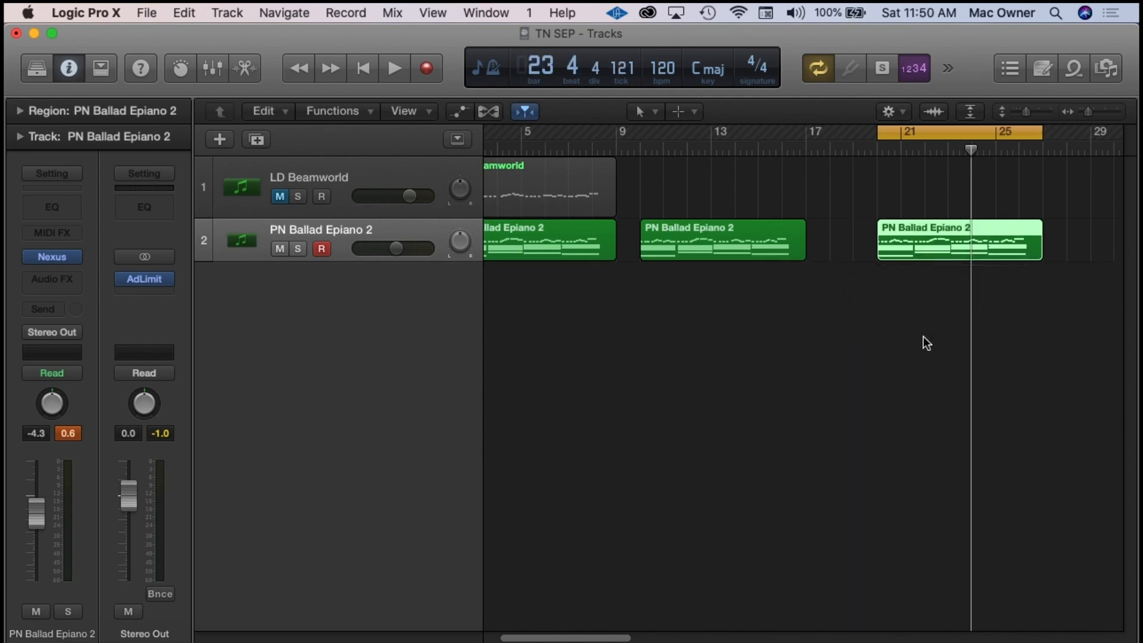
drag(879, 258, 866, 255)
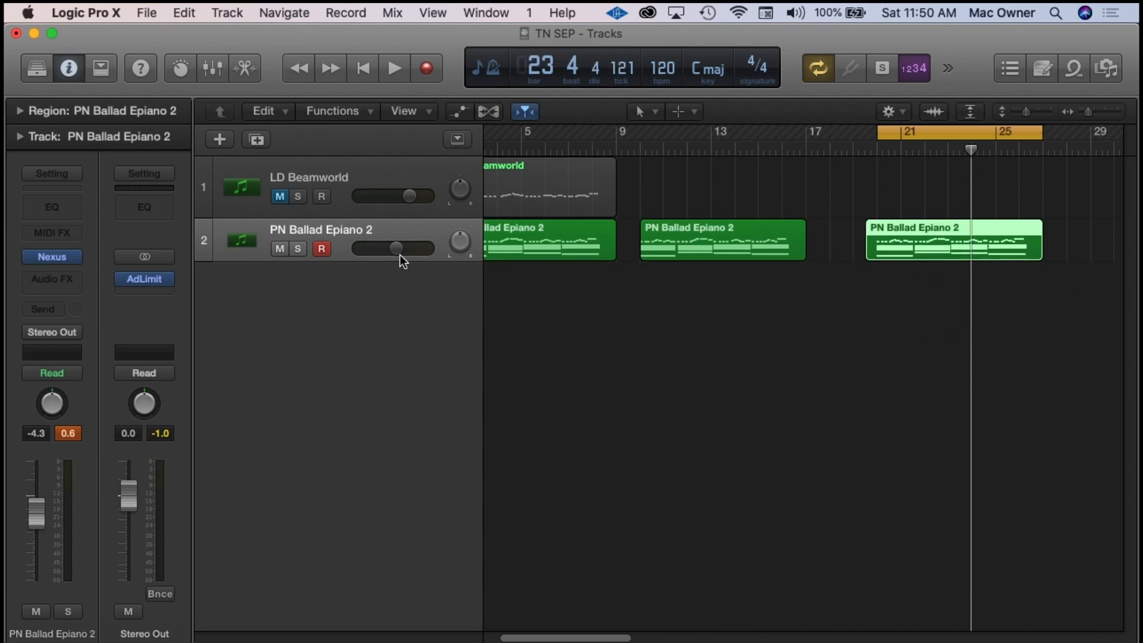
click(321, 249)
Set the I/O Buffer Size to 1024 samples in the audio preferences, apply the change, and close the preferences.
click(146, 13)
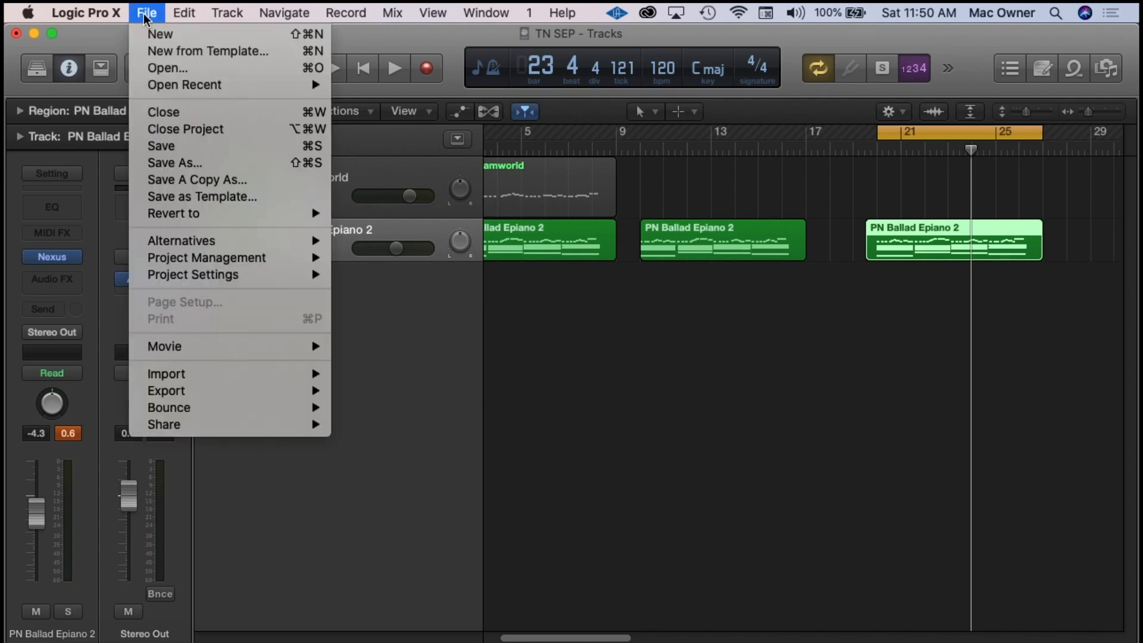
mouse_move(97, 12)
mouse_move(98, 62)
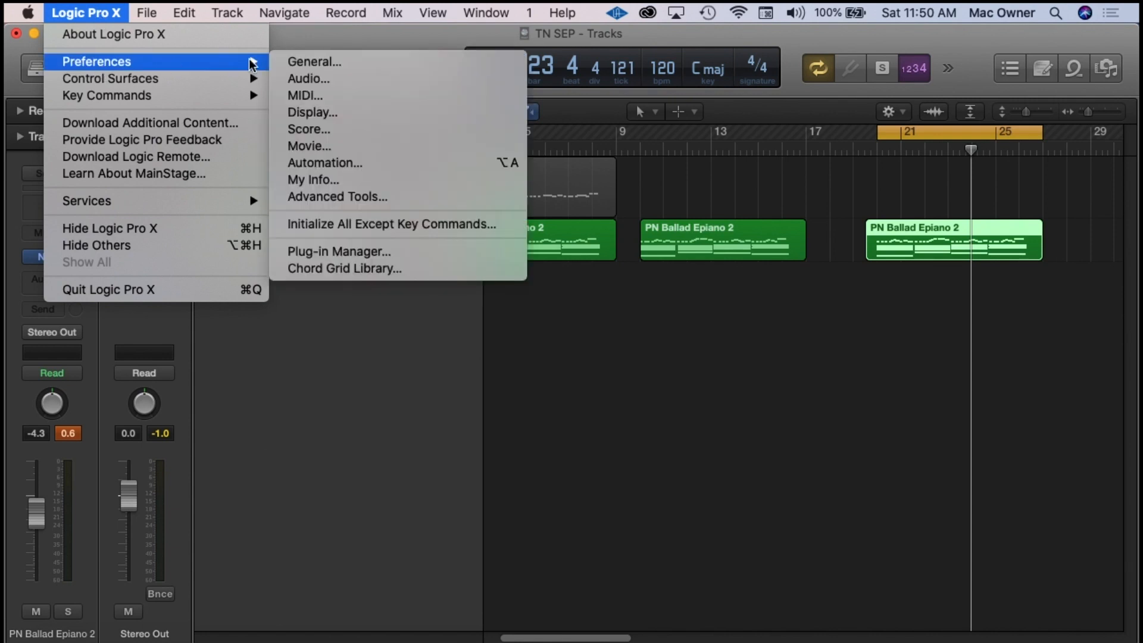
click(325, 78)
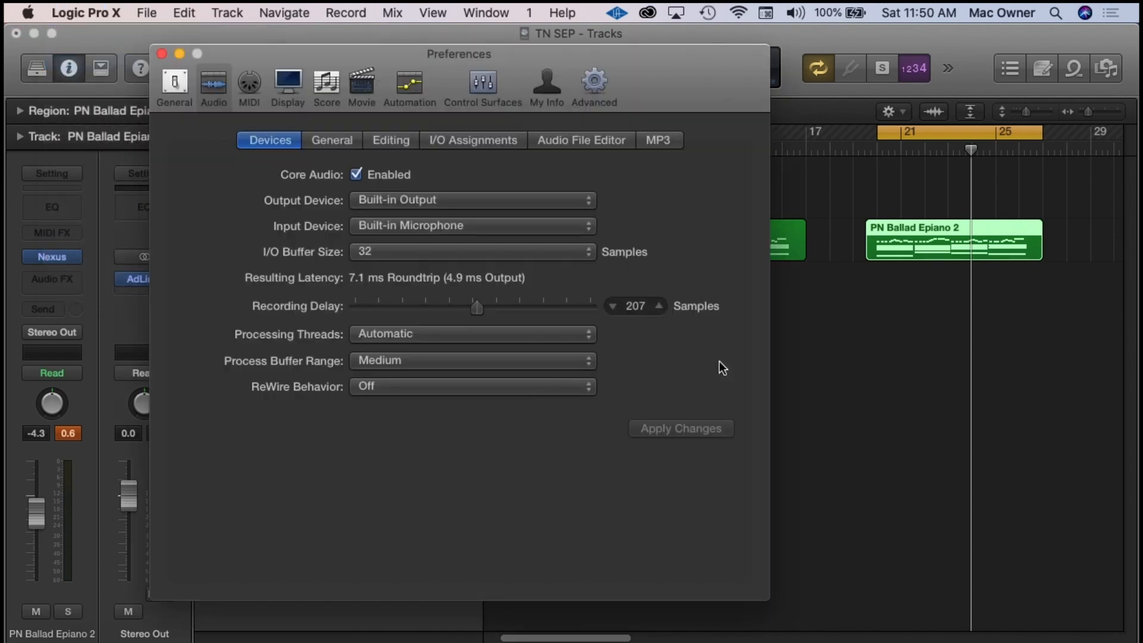
click(591, 255)
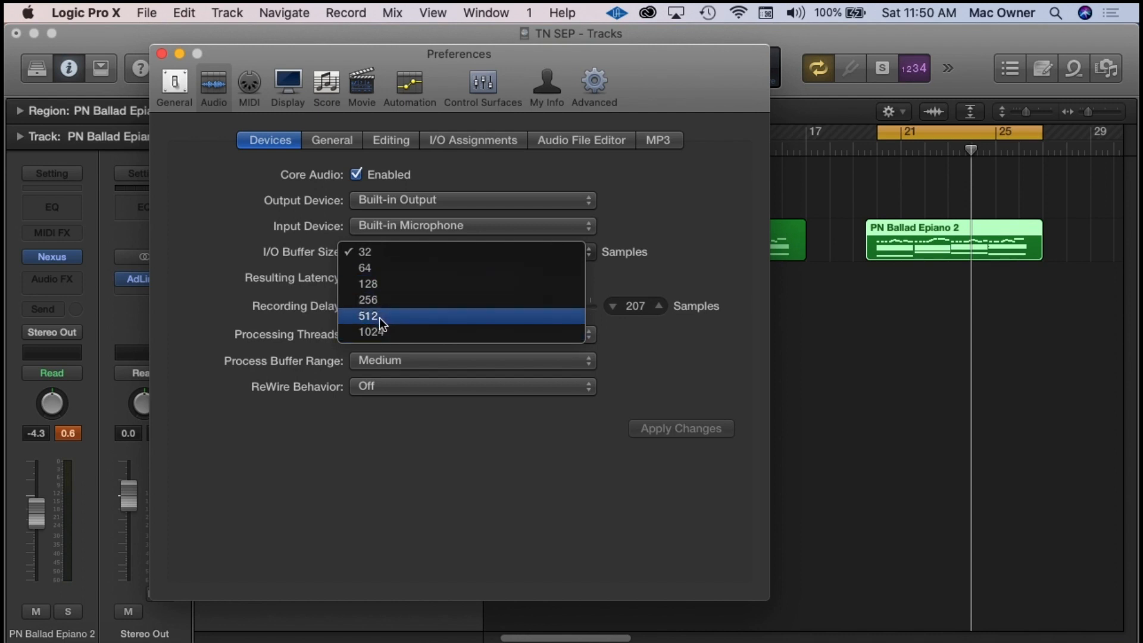
click(387, 334)
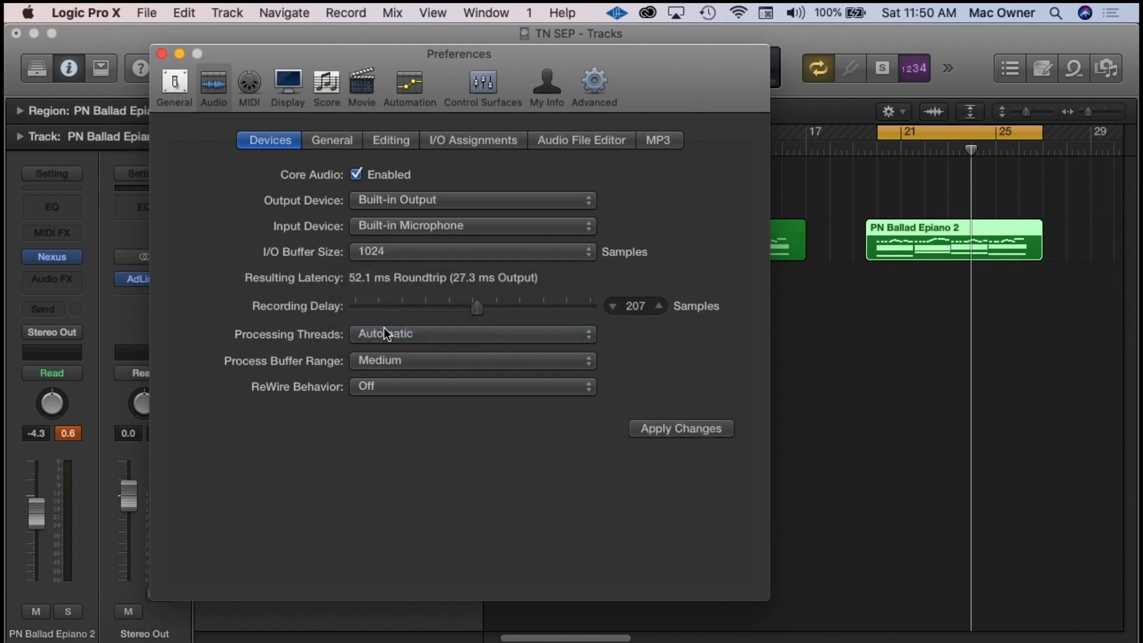
click(659, 427)
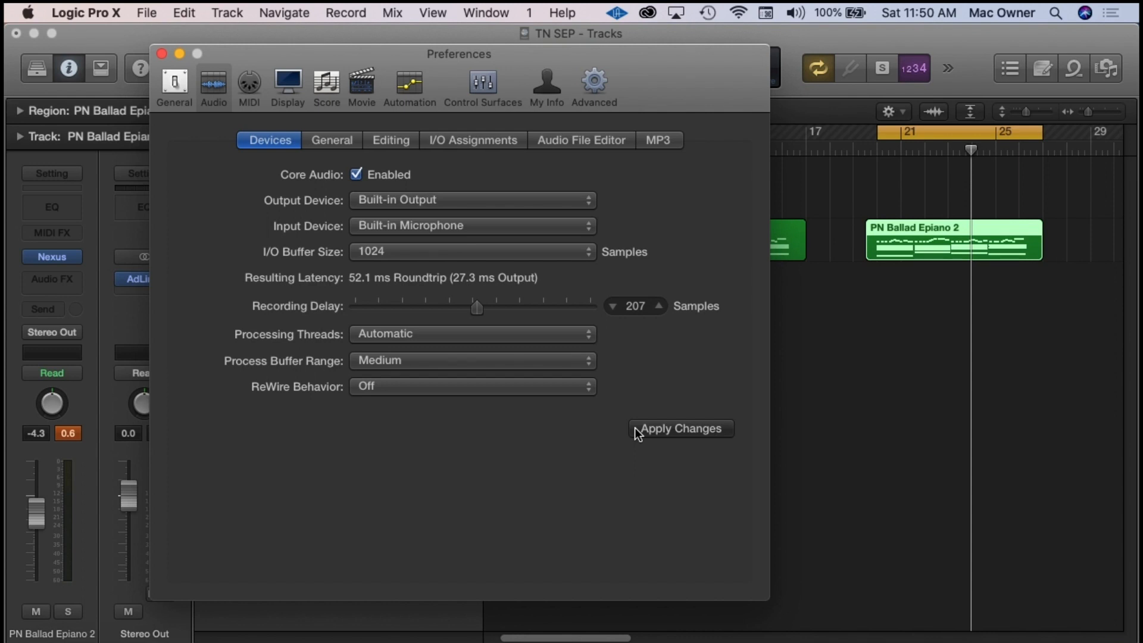
click(635, 429)
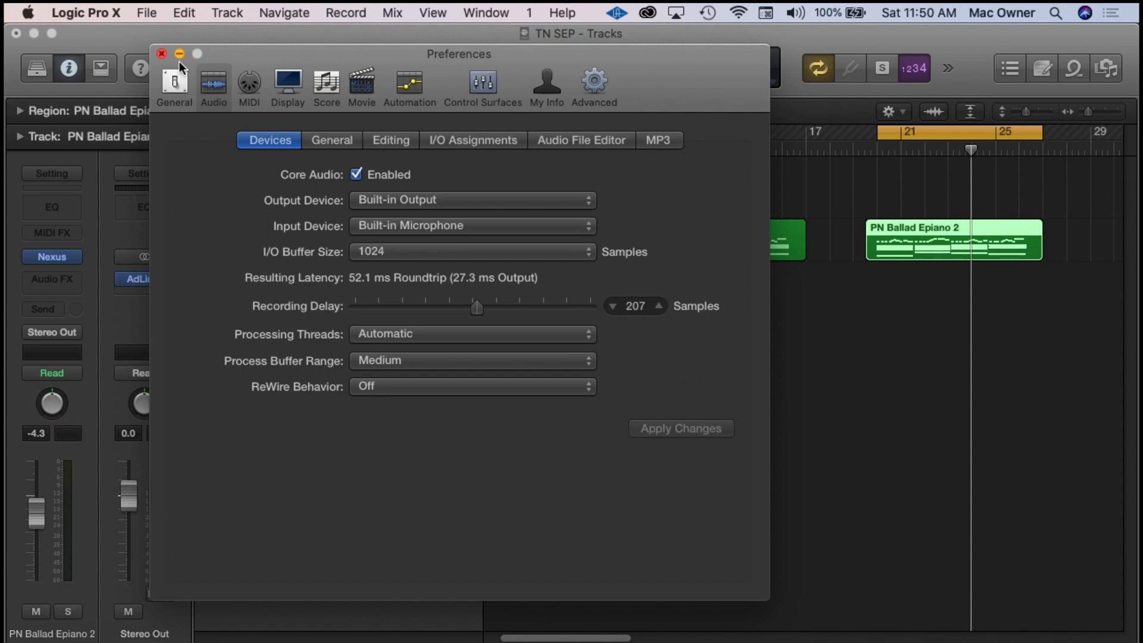
click(160, 57)
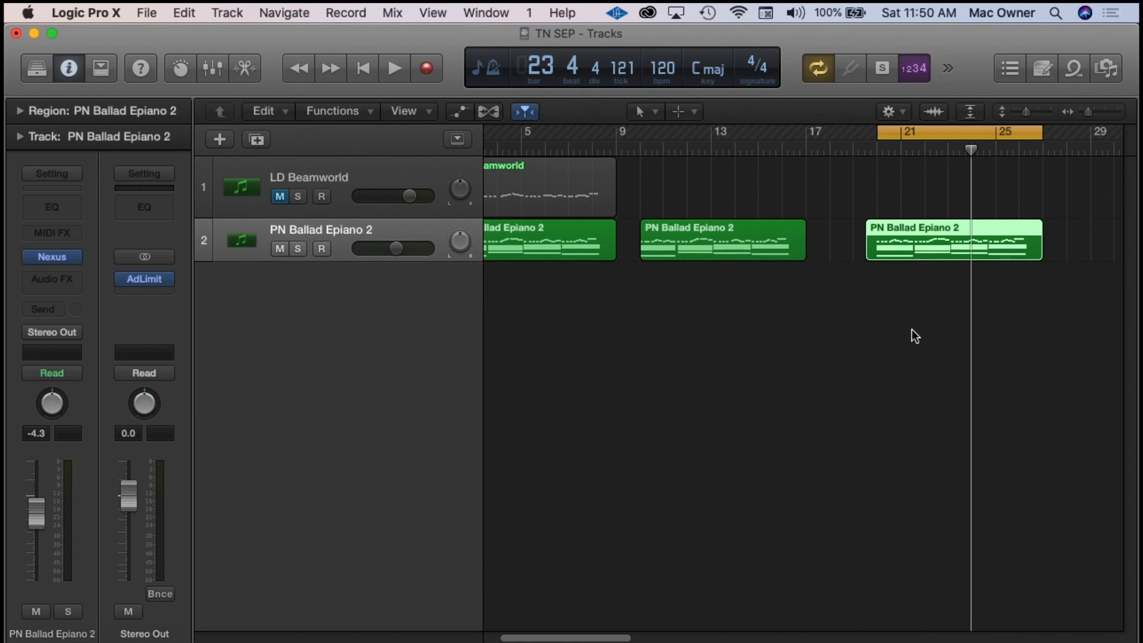
Play the cycled PN Ballad Epiano 2 region to check its sound, and clear the region selection.
key(space)
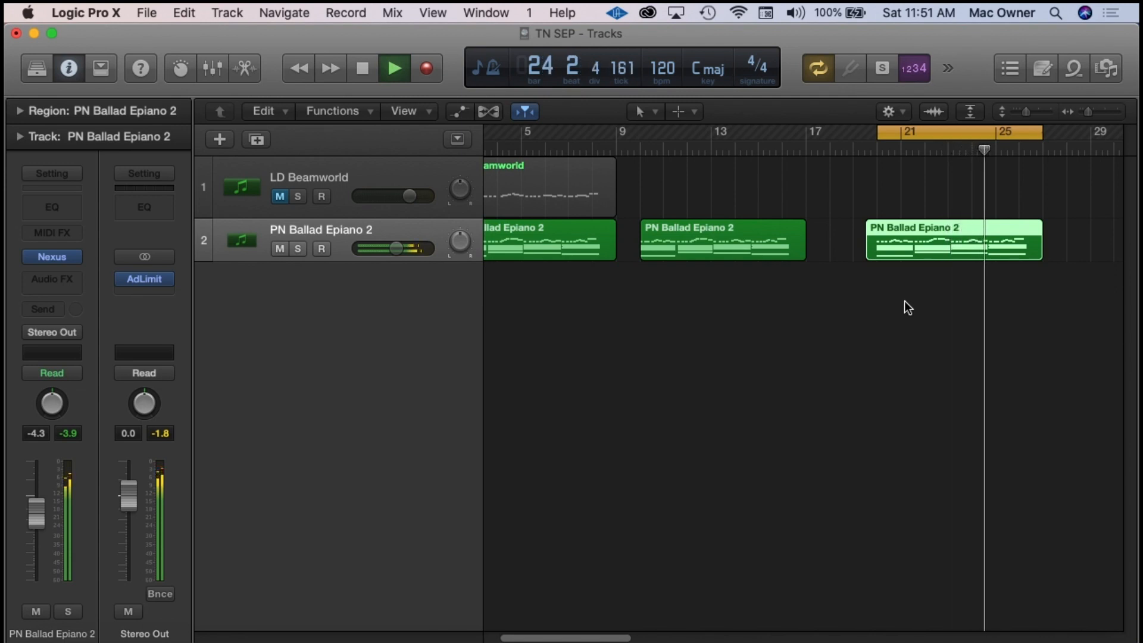
key(space)
click(919, 345)
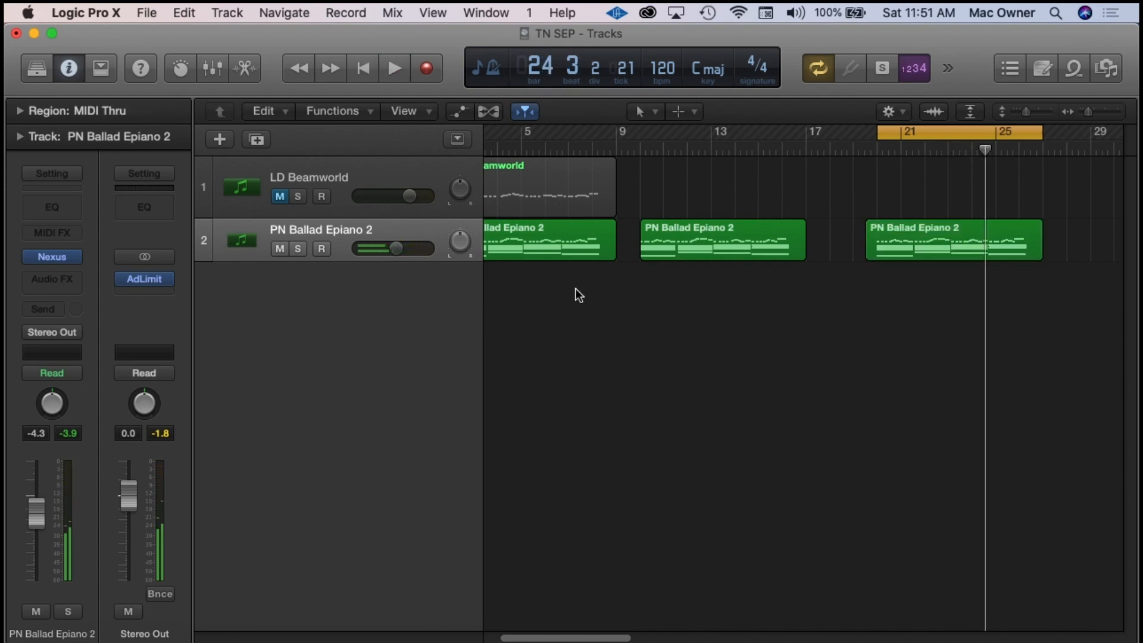
Select the copied region, set the project tempo to 115 BPM, and play the cycled section at that tempo.
click(928, 243)
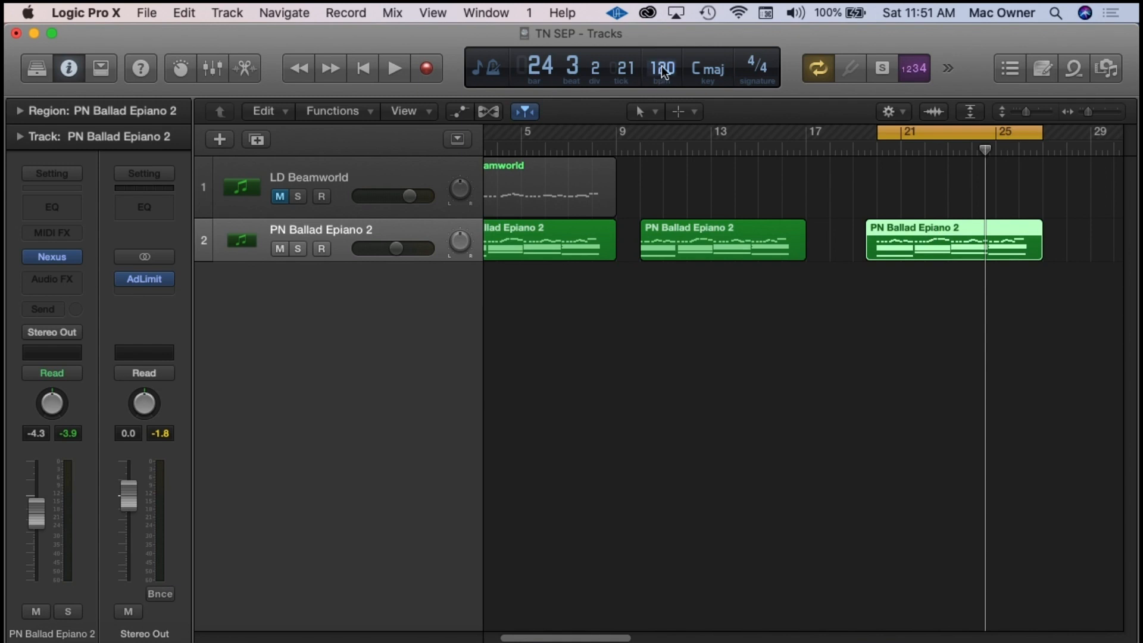
text(15)
key(Return)
key(space)
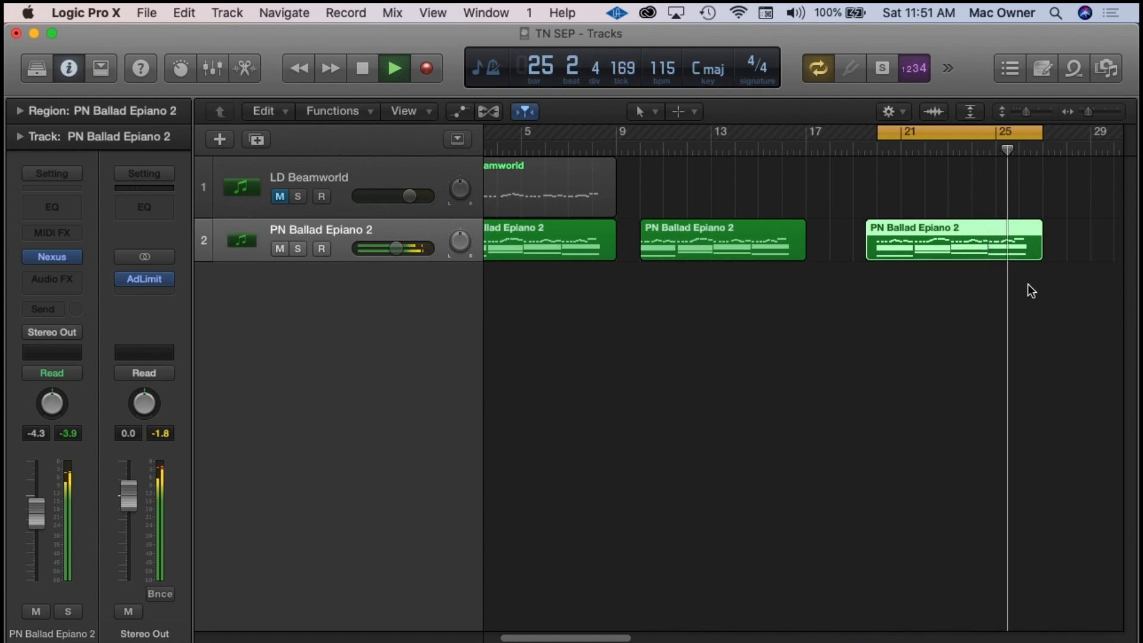
key(space)
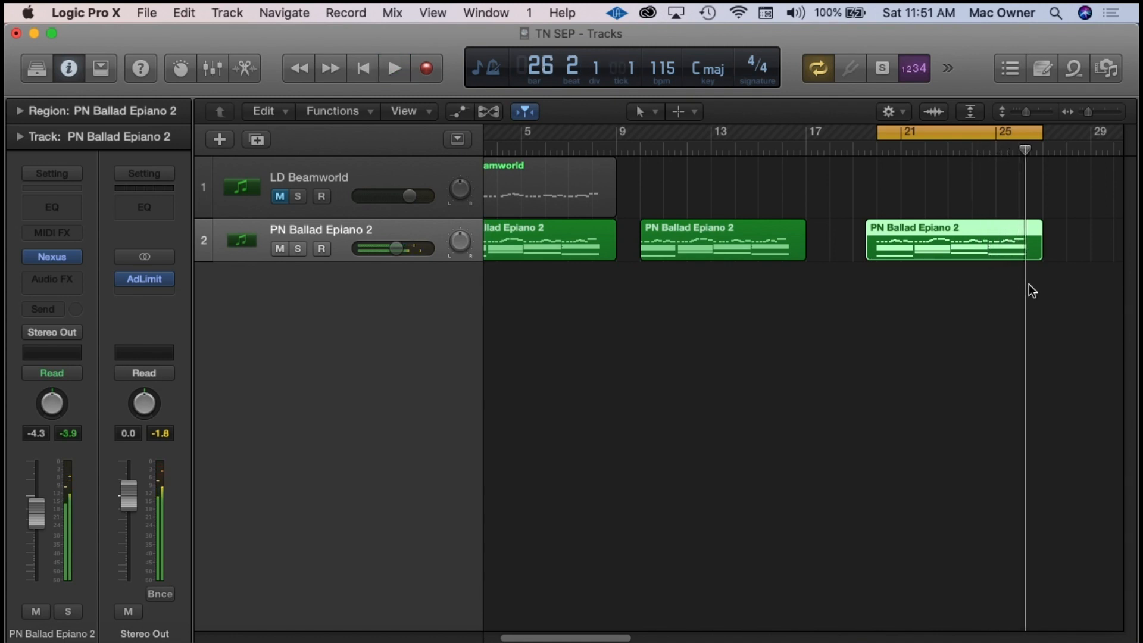